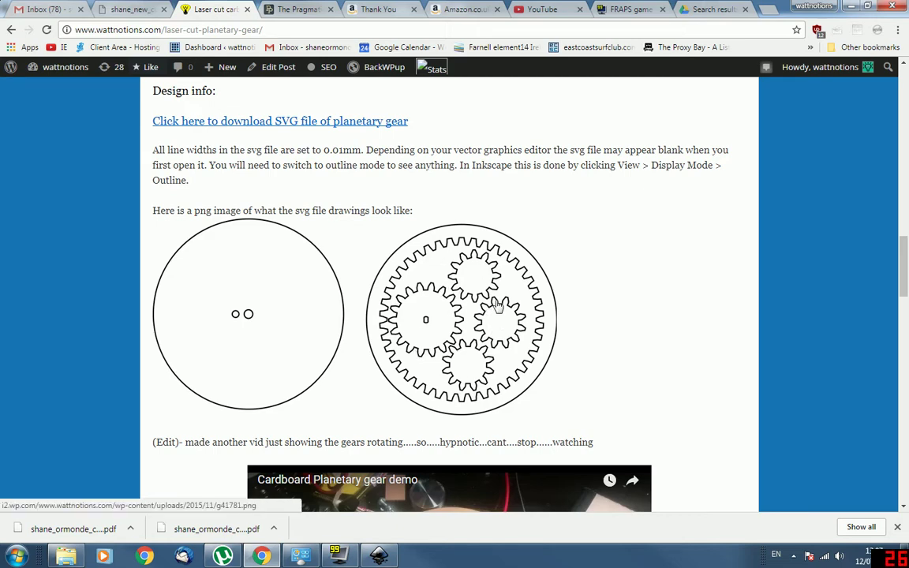
Check the installed Inkscape version and credits in the Help menu's About window, then close it
scroll(370, 258, down, 1)
scroll(371, 259, down, 3)
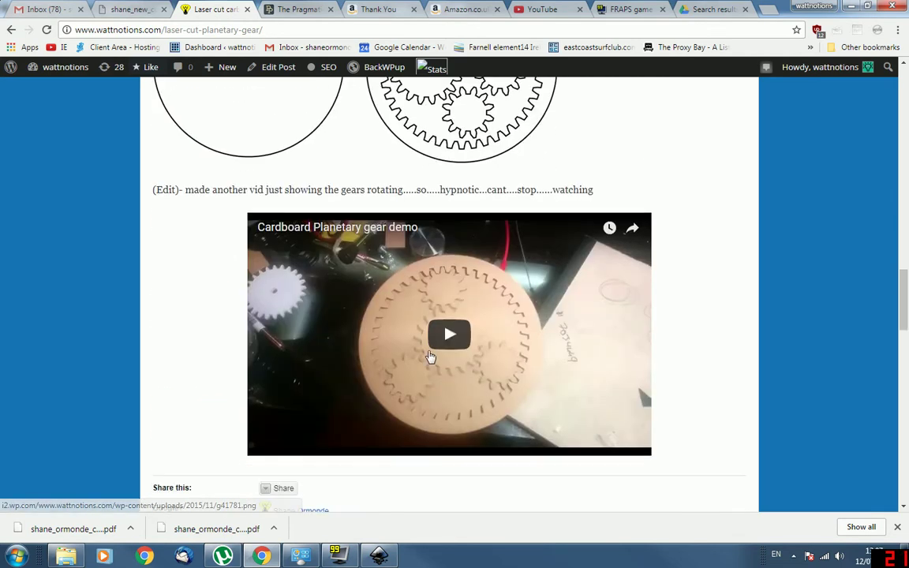
scroll(400, 290, up, 3)
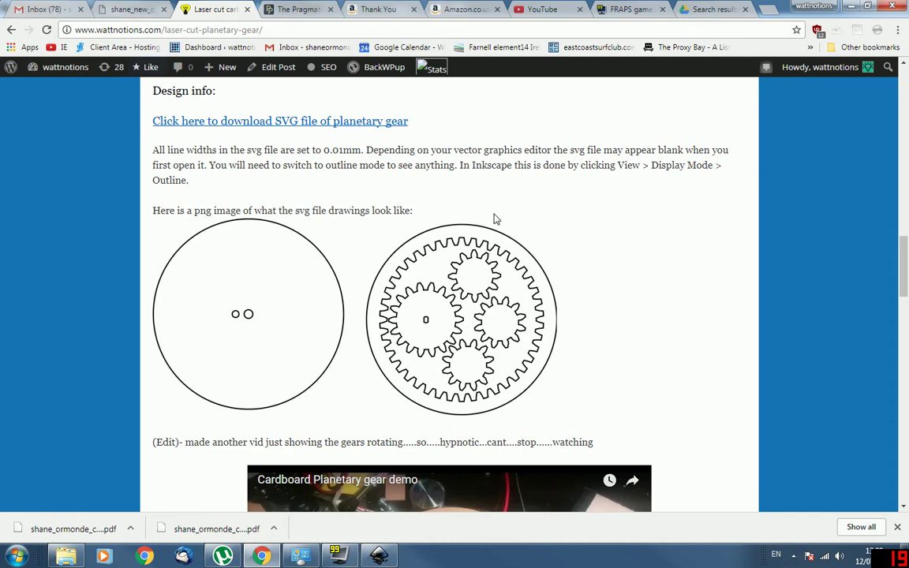
scroll(399, 290, down, 3)
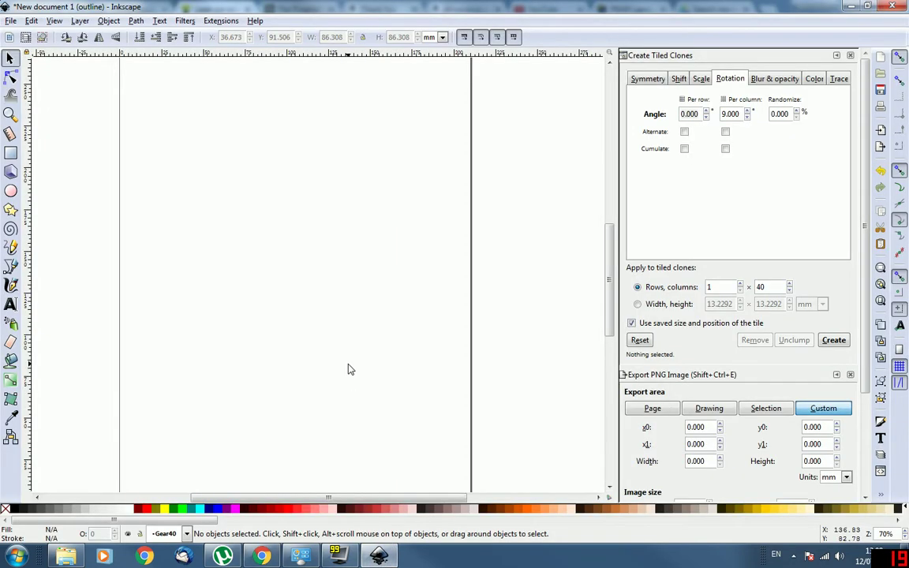
scroll(310, 298, down, 2)
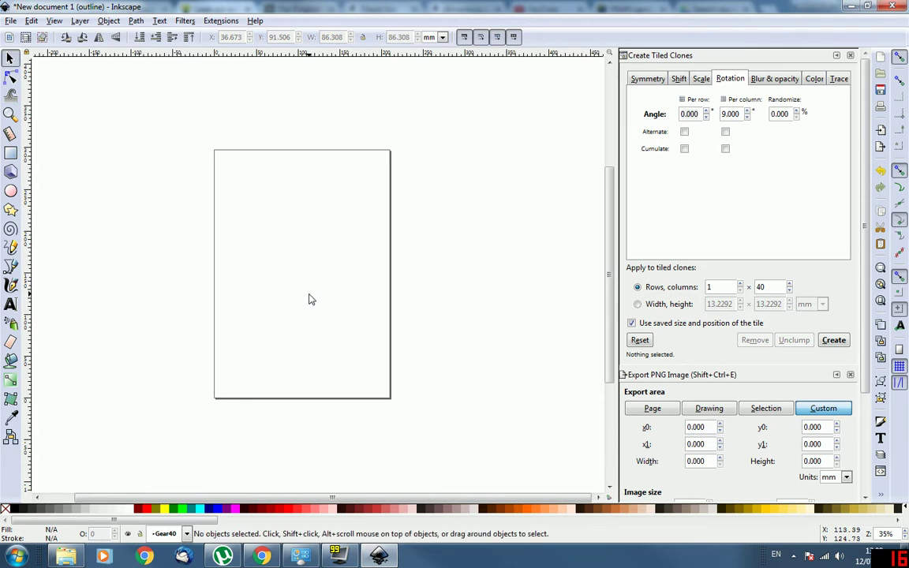
click(256, 21)
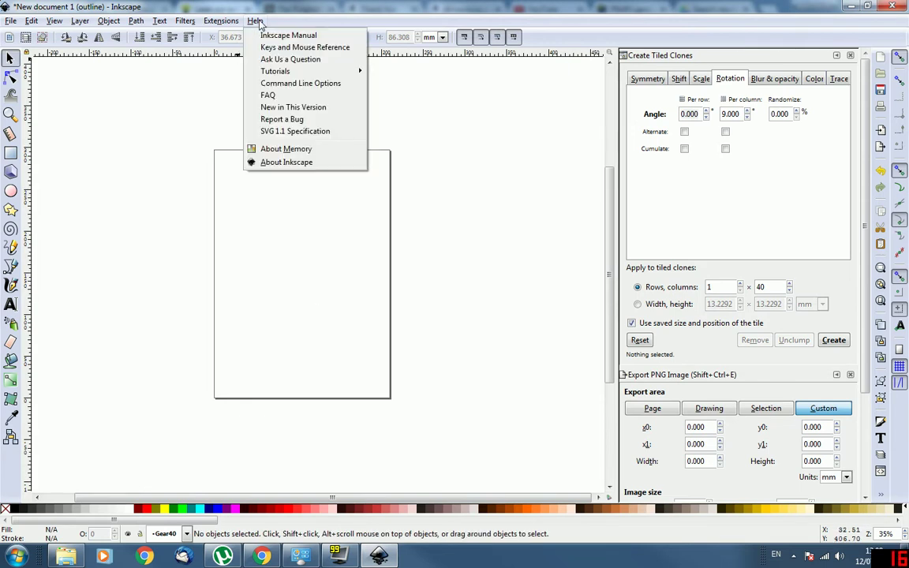
click(273, 163)
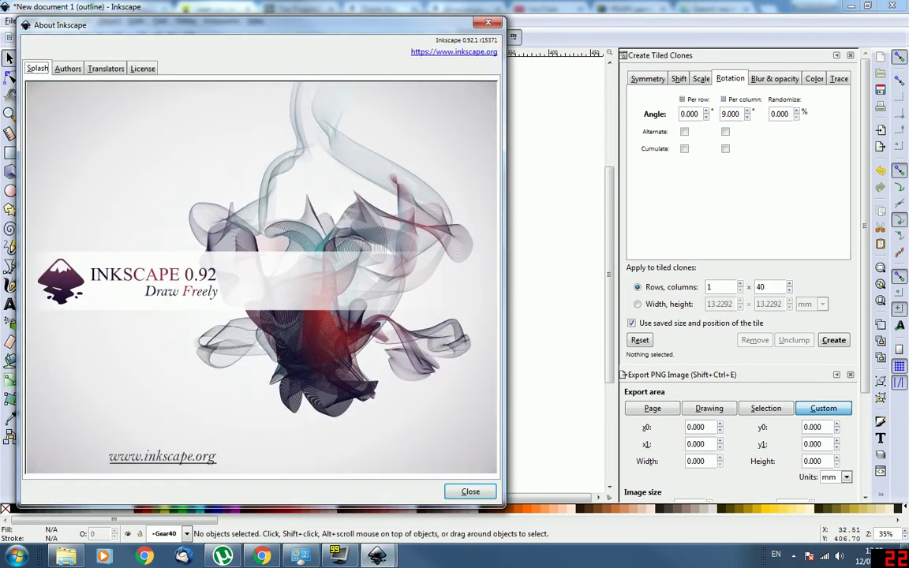
click(489, 22)
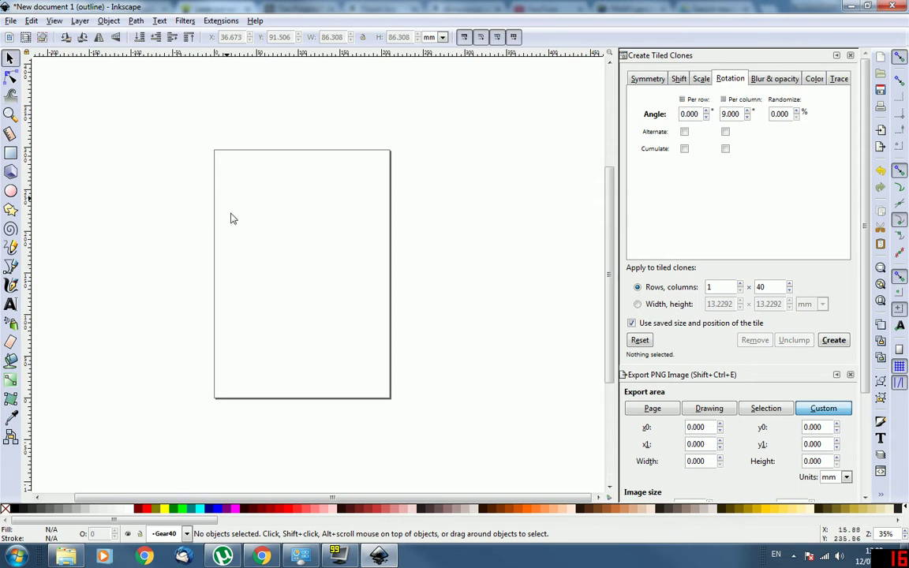
Render a gear with 40 teeth, pitch 25, pressure angle 20 and a 20 px centre hole
ctrl+scroll(265, 292, up, 1)
ctrl+scroll(274, 257, up, 1)
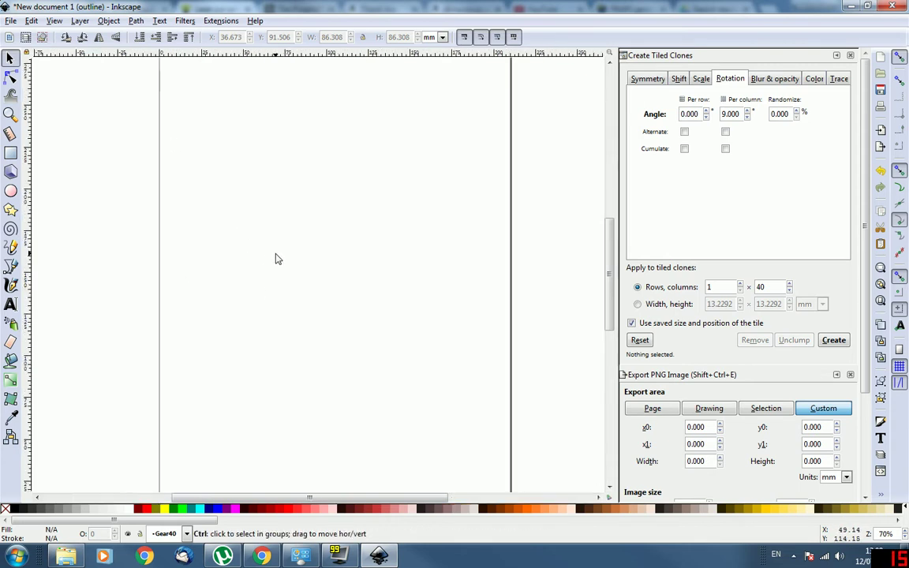
ctrl+scroll(274, 258, down, 1)
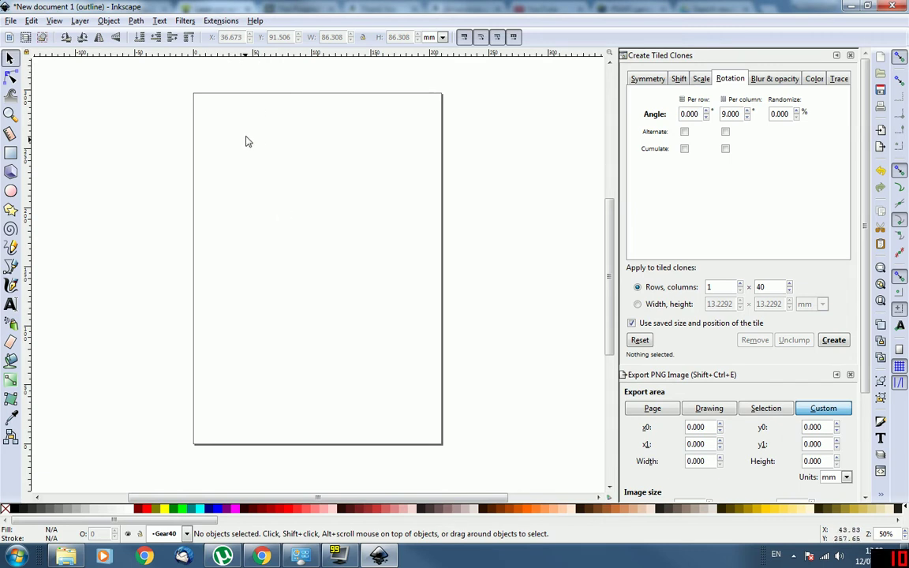
click(216, 20)
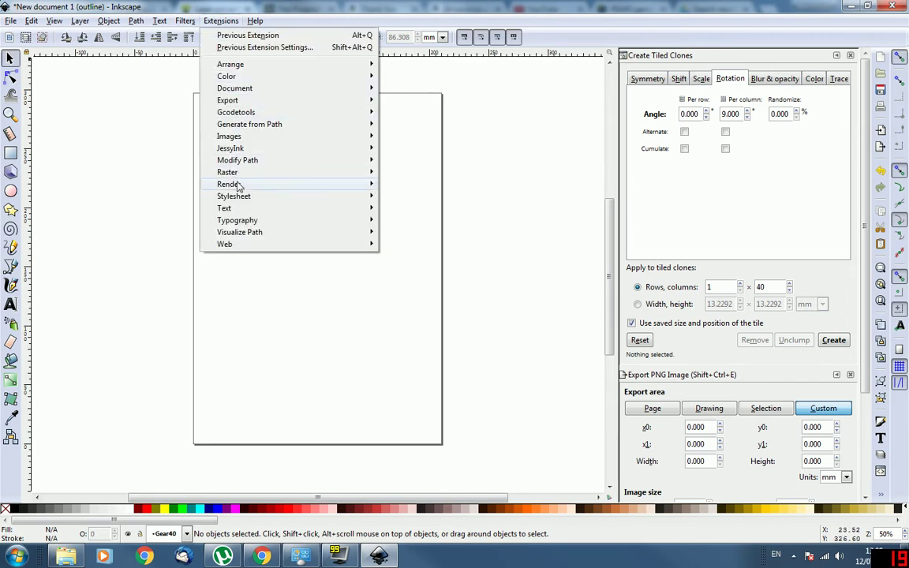
mouse_move(276, 187)
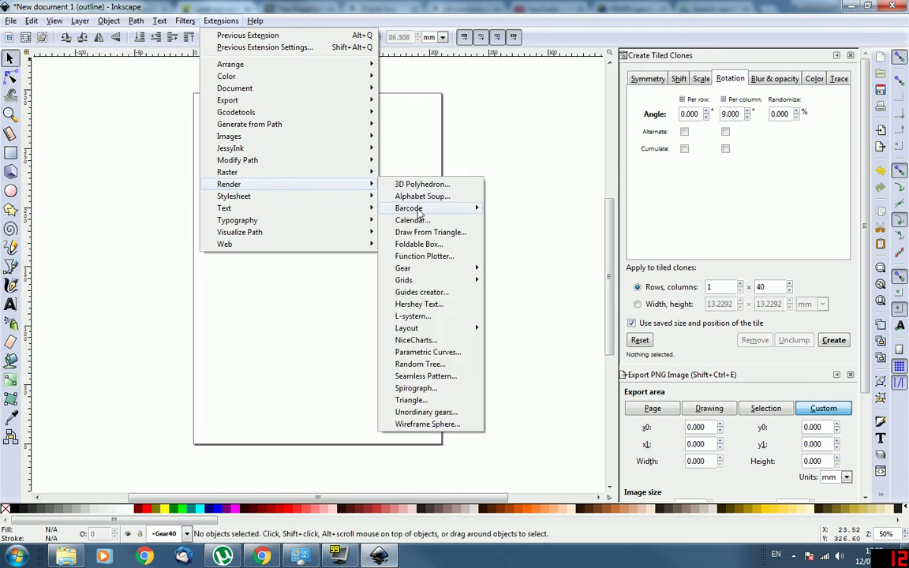
mouse_move(436, 272)
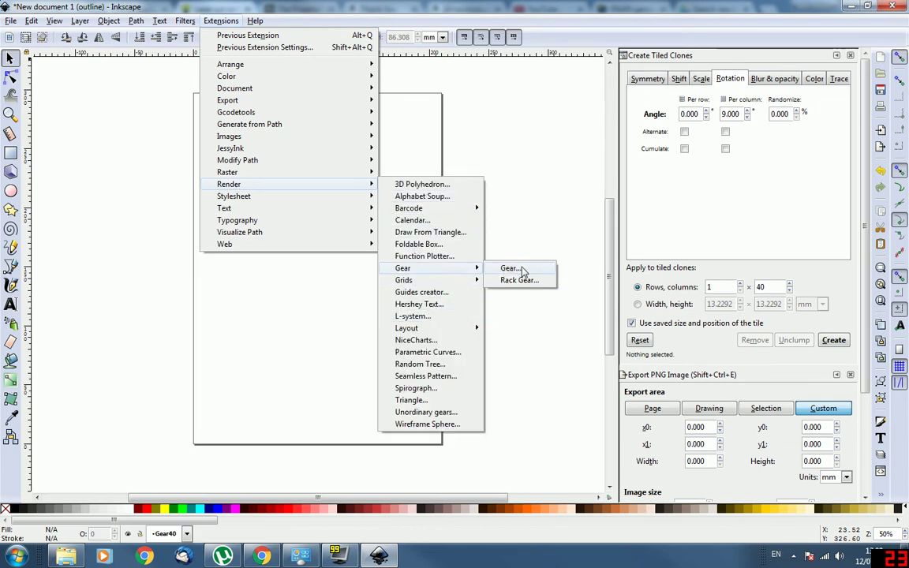
click(521, 269)
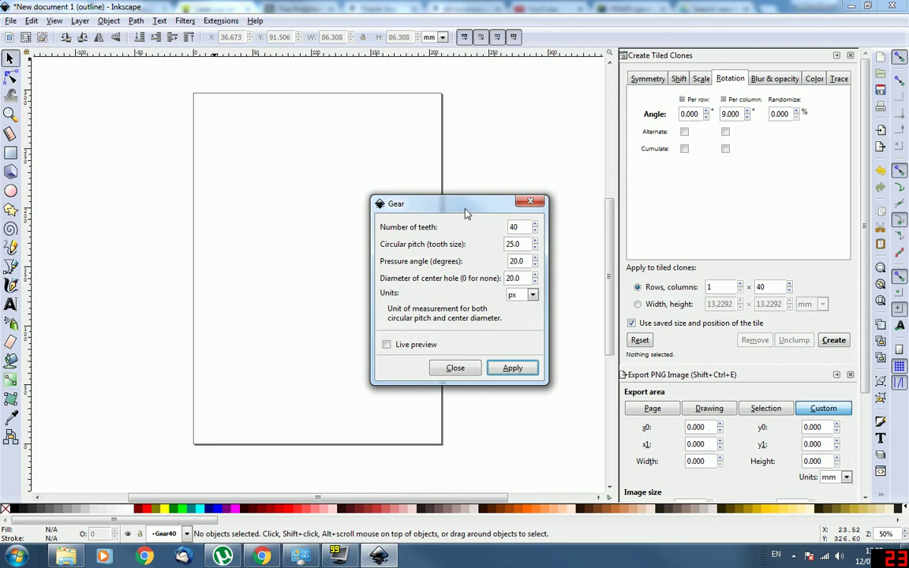
drag(465, 213, 483, 204)
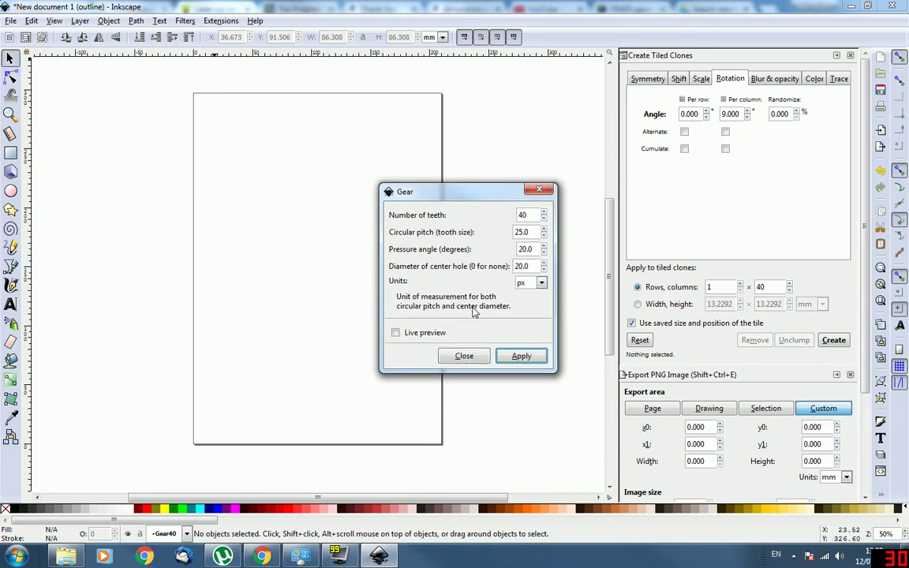
click(526, 215)
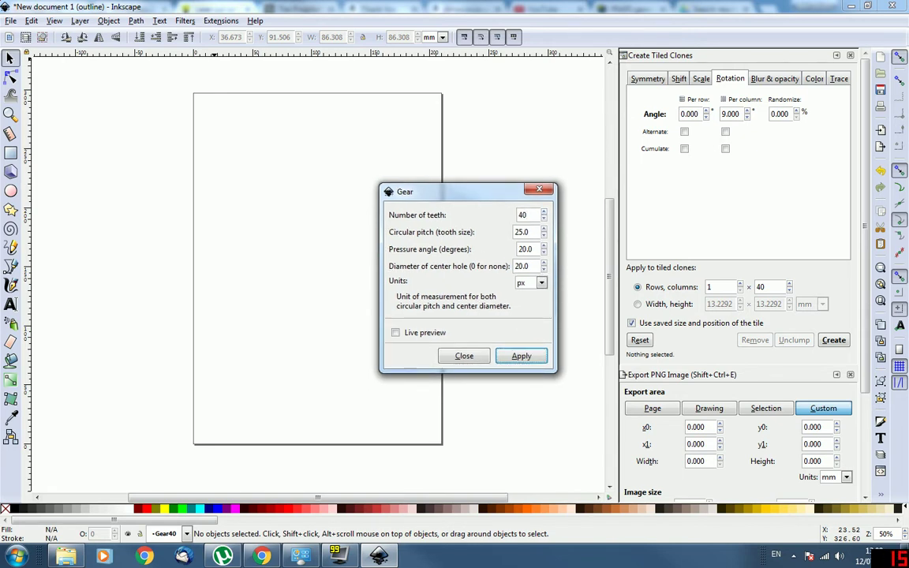
click(521, 357)
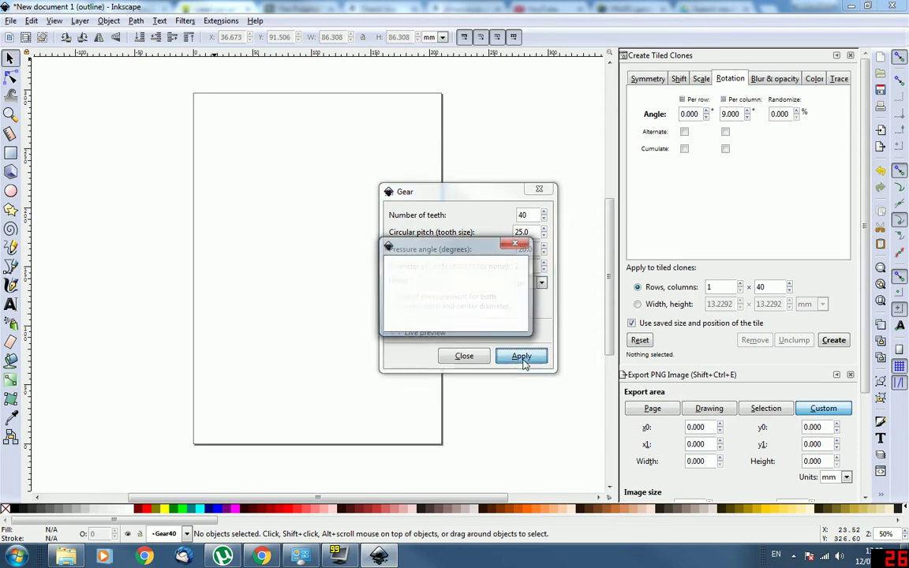
With the Node tool, select every node of the gear outline
click(539, 189)
ctrl+scroll(316, 288, up, 2)
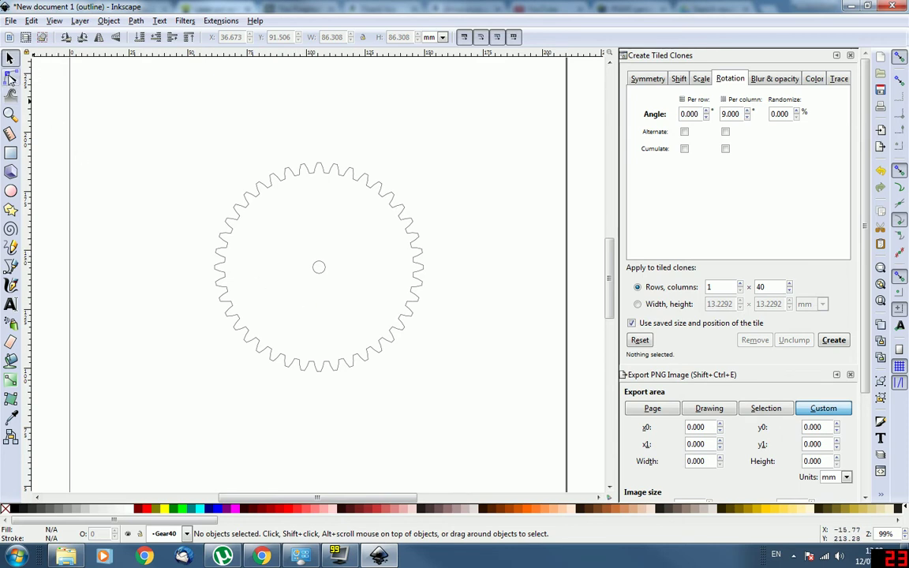
click(10, 77)
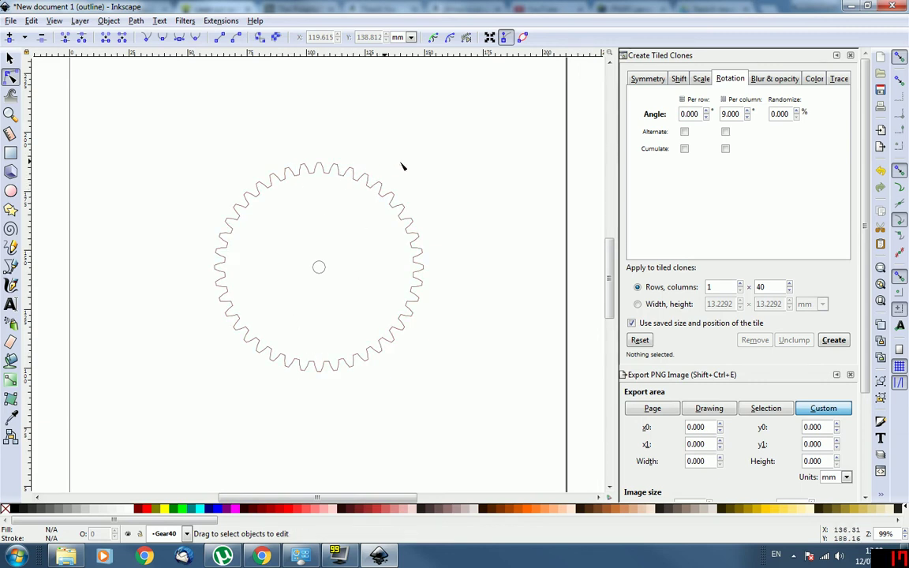
click(352, 177)
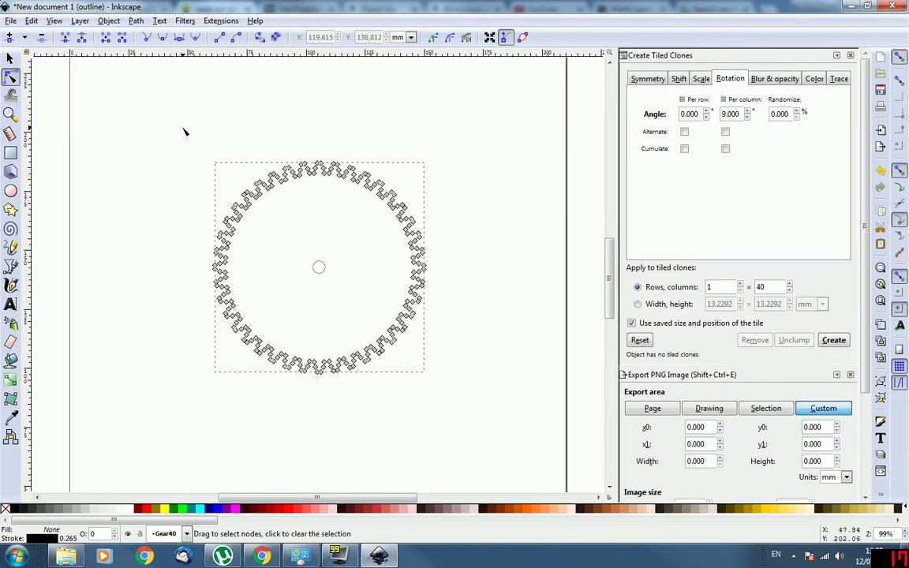
drag(182, 128, 468, 414)
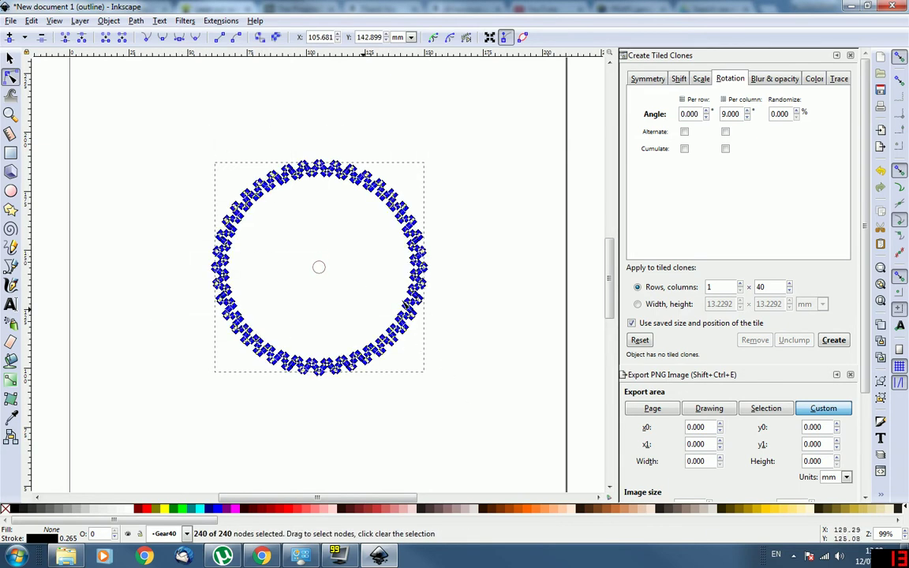
Break the gear path at all selected nodes and break it apart into separate pieces
click(83, 38)
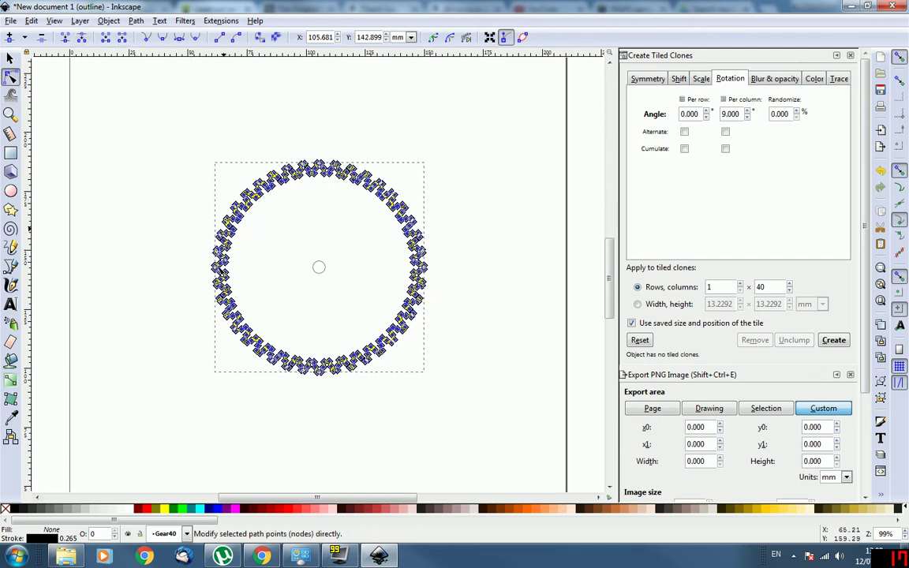
click(135, 21)
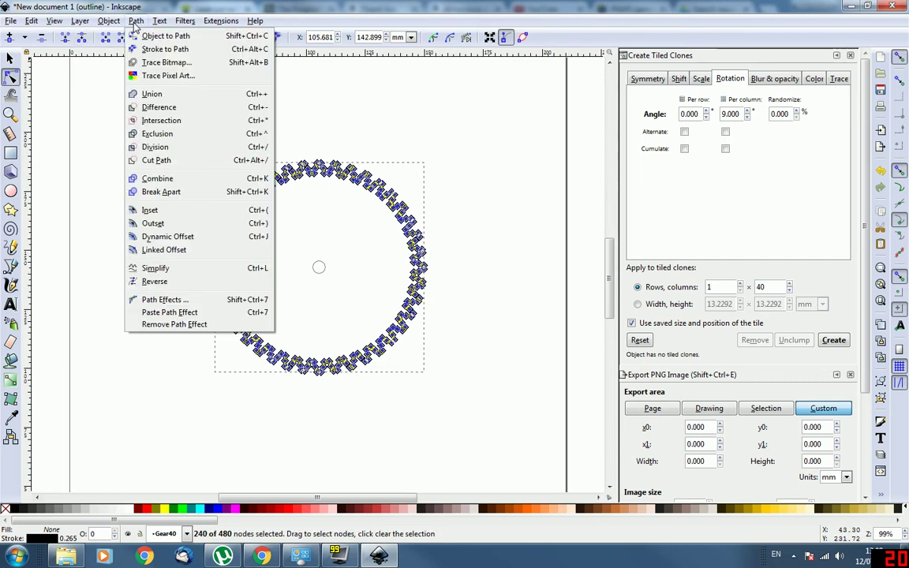
click(172, 194)
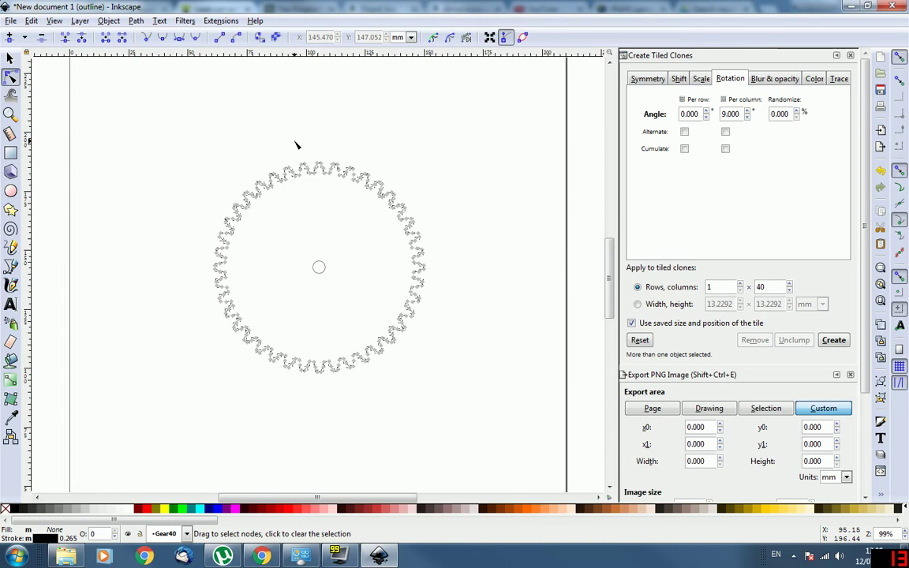
Select a single tooth segment from the broken gear and rotate it 90°
key(Escape)
key(s)
scroll(252, 197, up, 2)
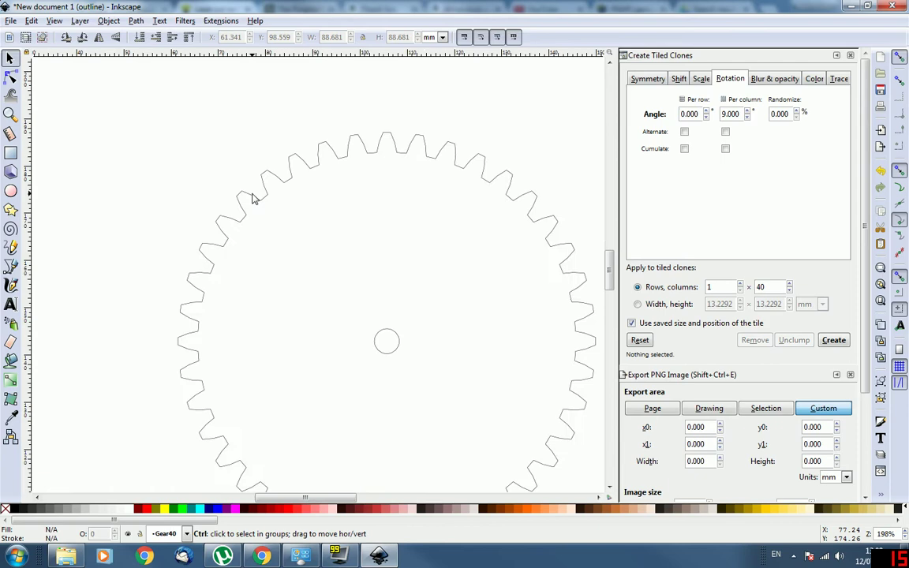
scroll(243, 206, up, 2)
click(247, 202)
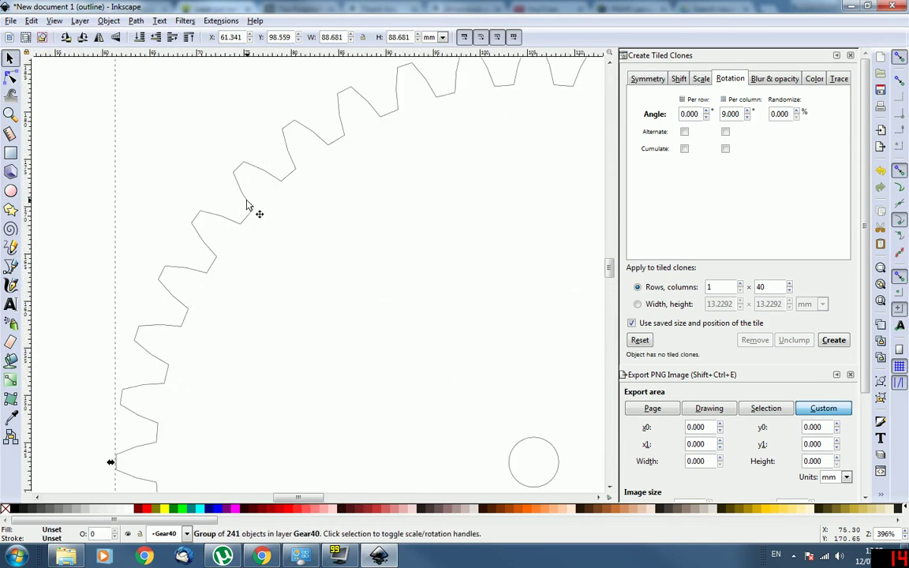
ctrl+click(247, 199)
key(Escape)
ctrl+click(276, 180)
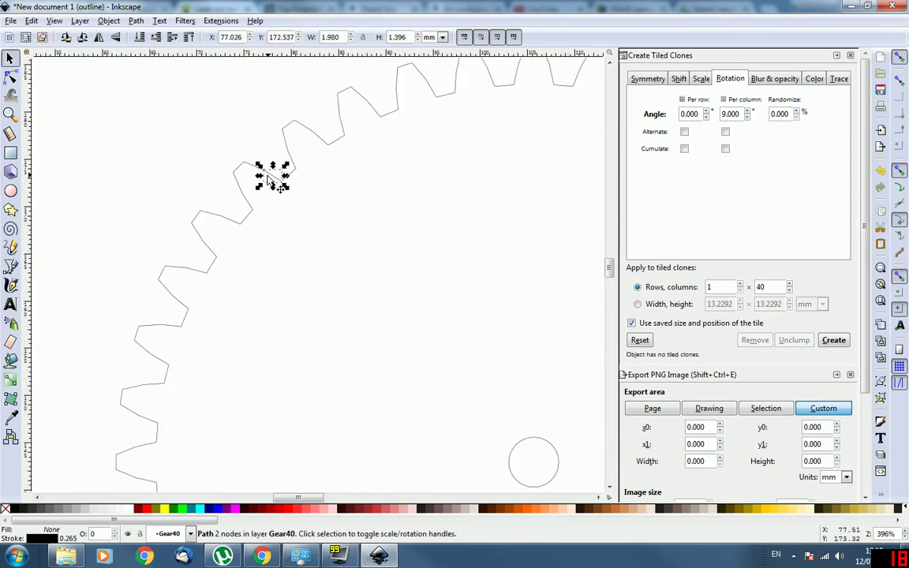
scroll(276, 179, down, 3)
scroll(263, 173, up, 3)
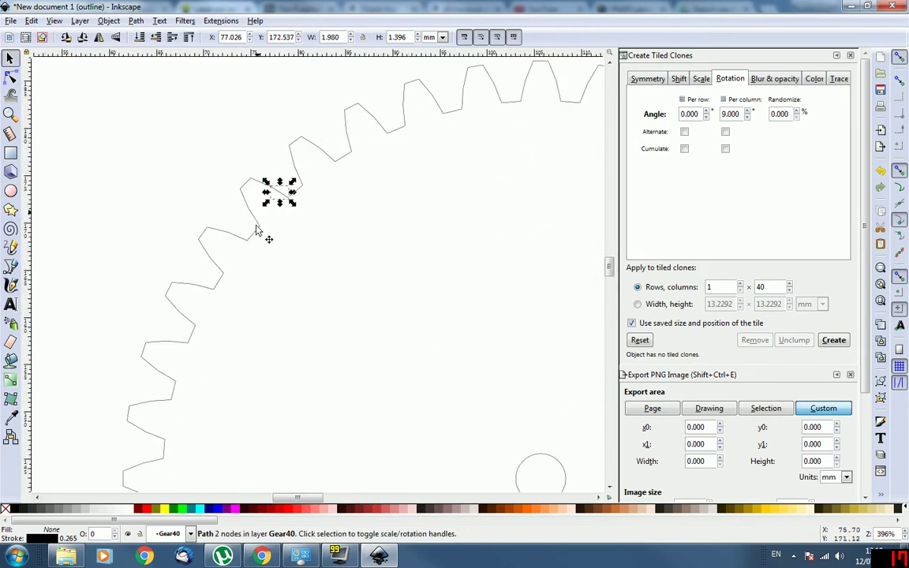
key(ctrl+bracketleft)
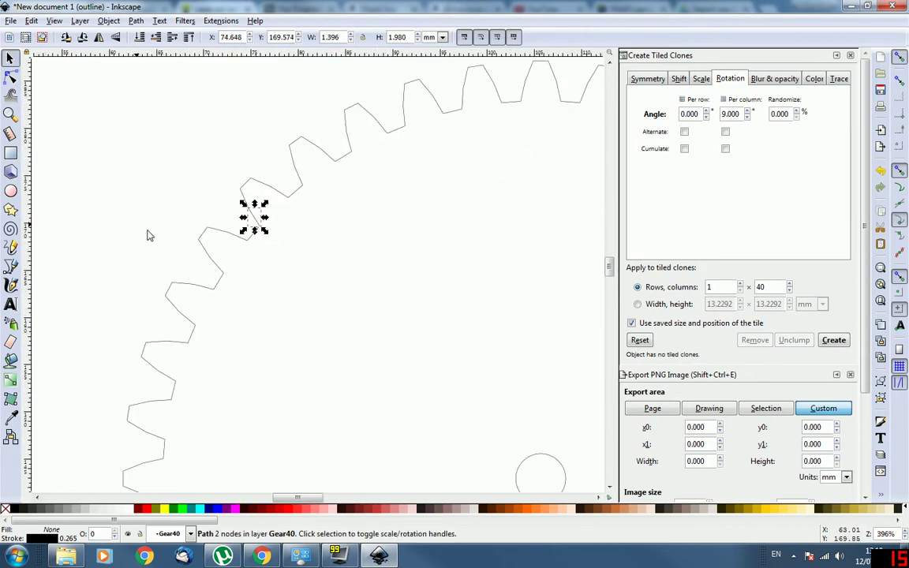
scroll(142, 213, down, 4)
scroll(204, 248, up, 3)
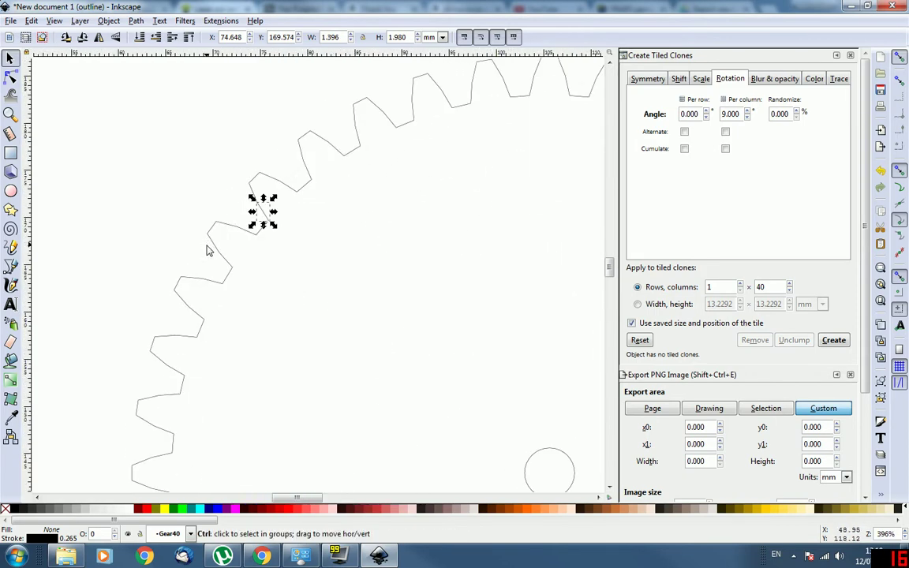
scroll(251, 188, up, 3)
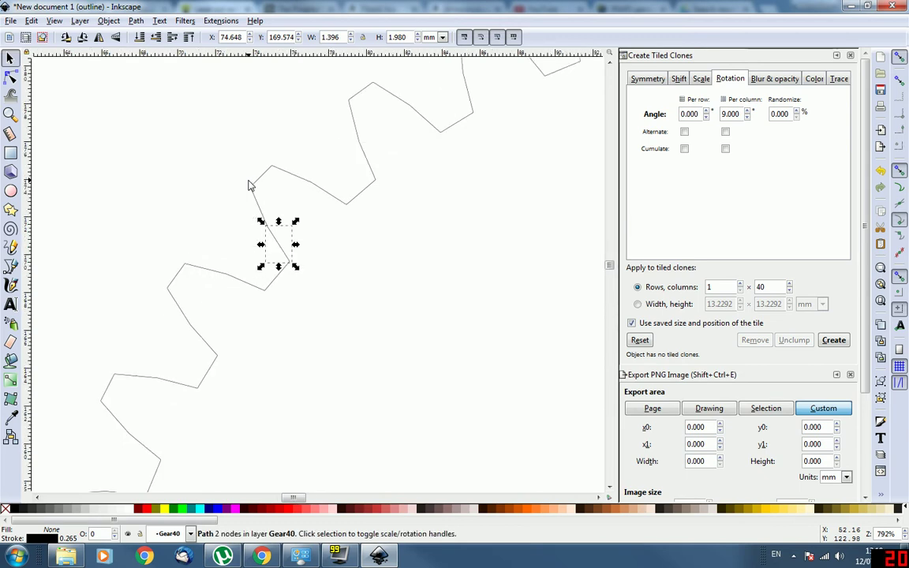
Move the short two-node connecting segment up-left onto the tooth edge
click(286, 255)
click(281, 251)
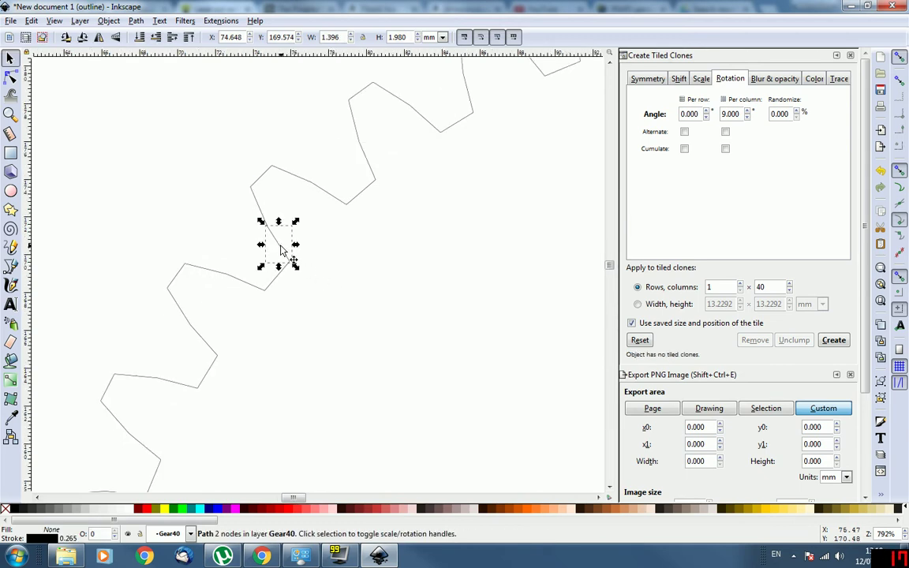
drag(282, 251, 257, 222)
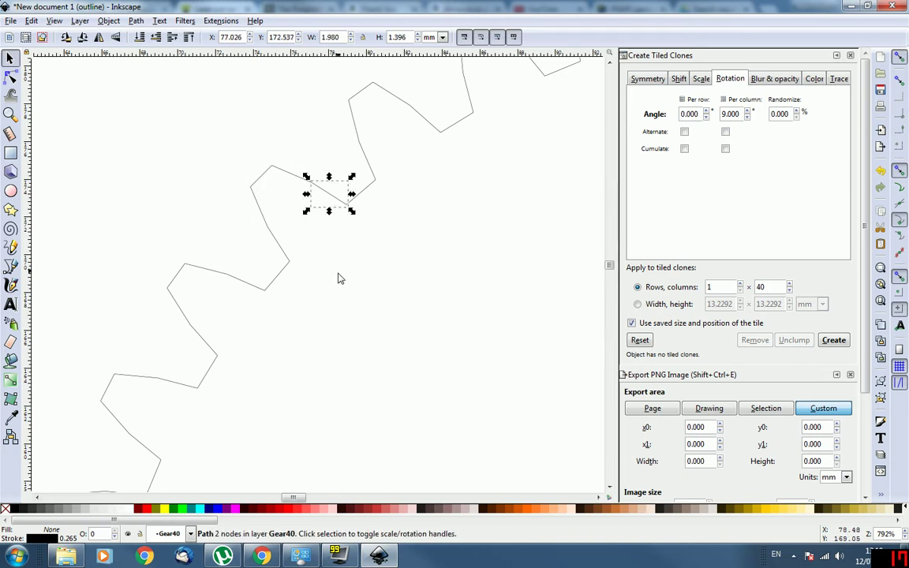
click(286, 266)
Group the five segments forming one tooth
shift+click(280, 248)
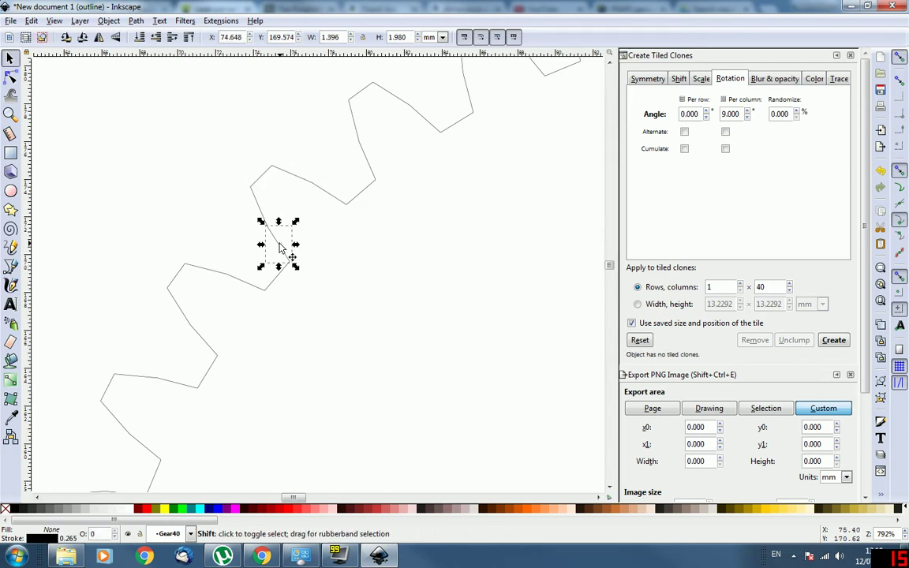
shift+click(257, 209)
shift+click(263, 178)
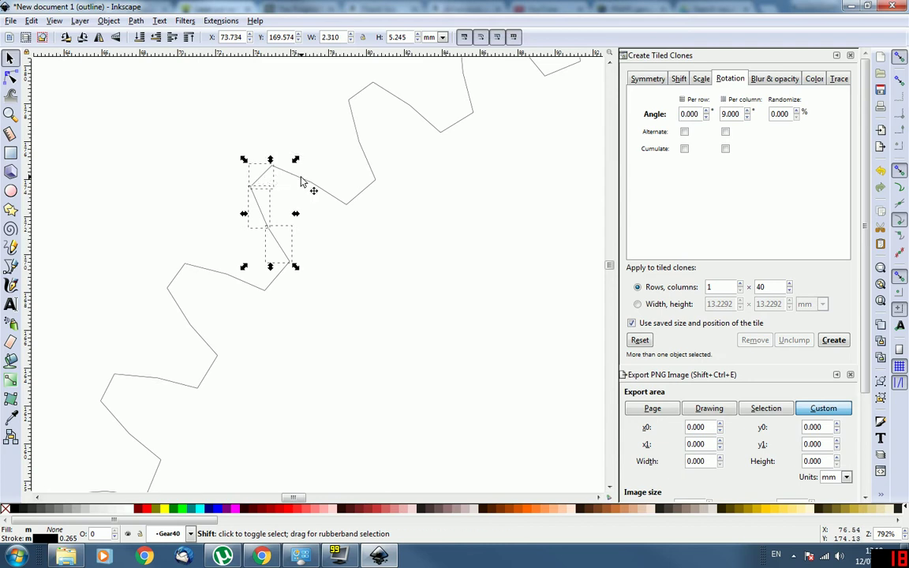
shift+click(305, 183)
shift+click(330, 199)
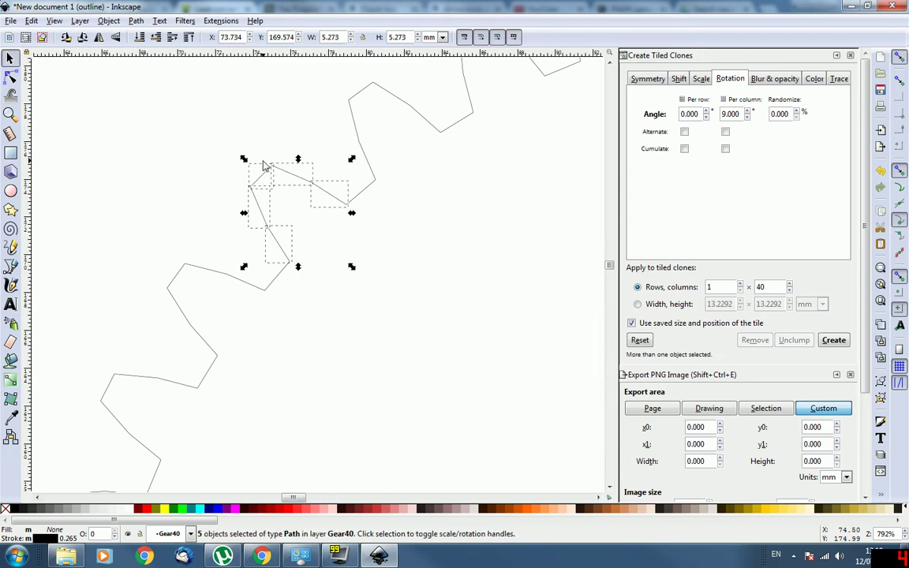
click(109, 22)
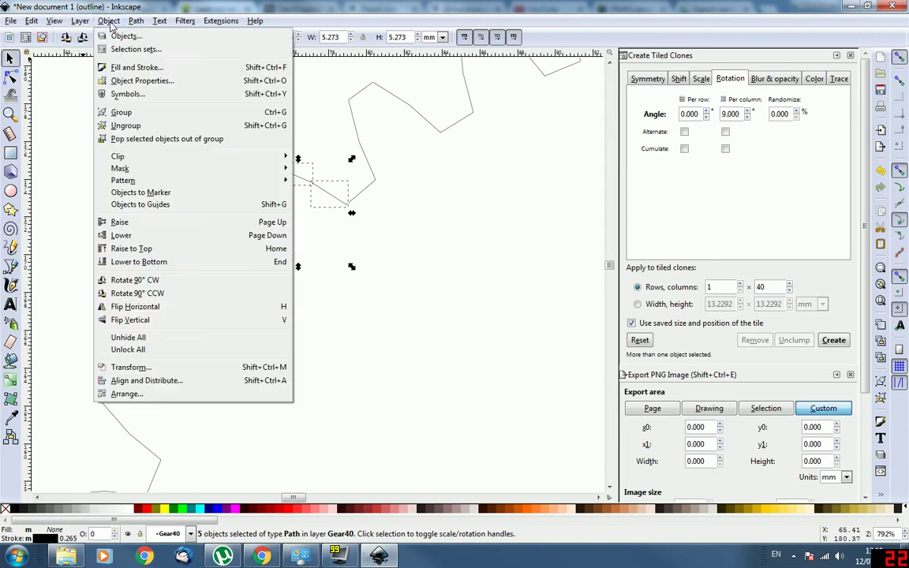
click(150, 112)
Zoom out and select the new tooth group at the gear's upper left
click(174, 120)
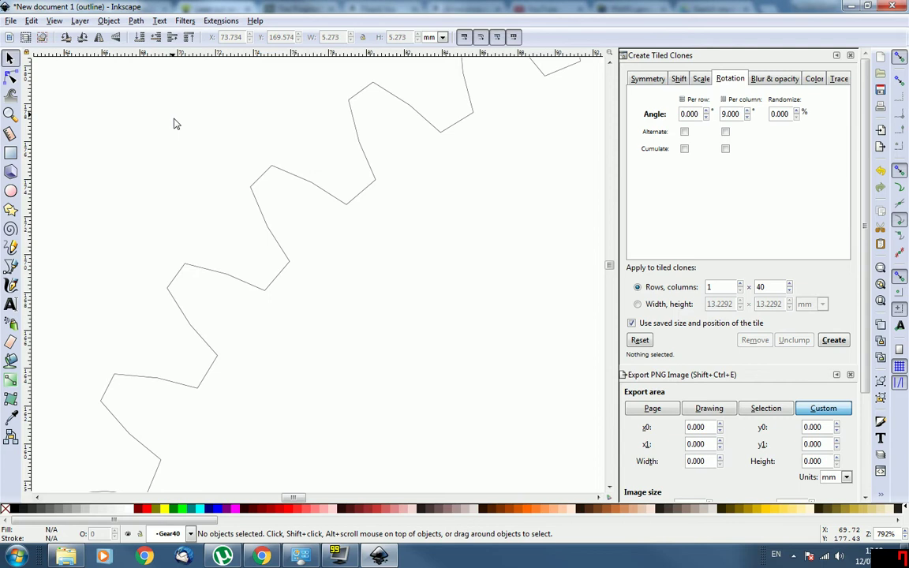
scroll(177, 129, down, 4)
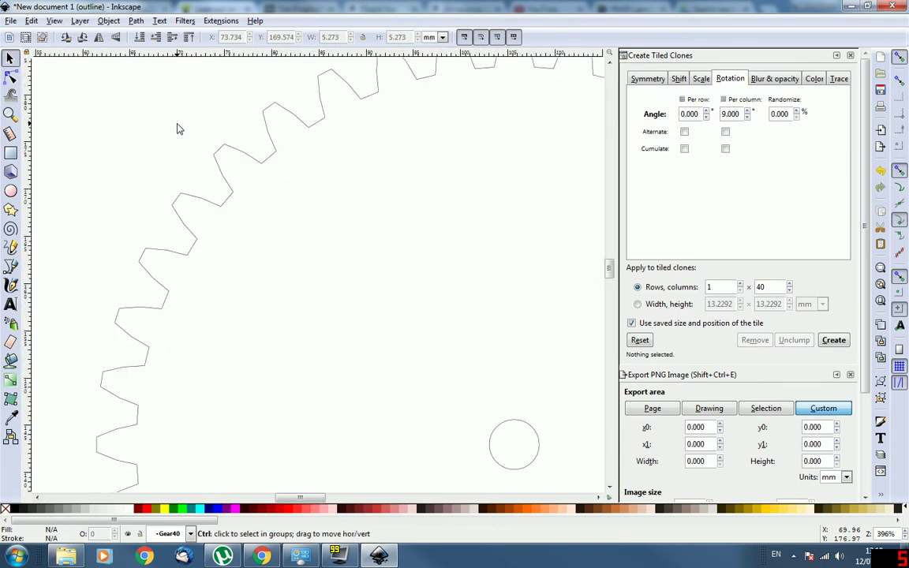
click(189, 140)
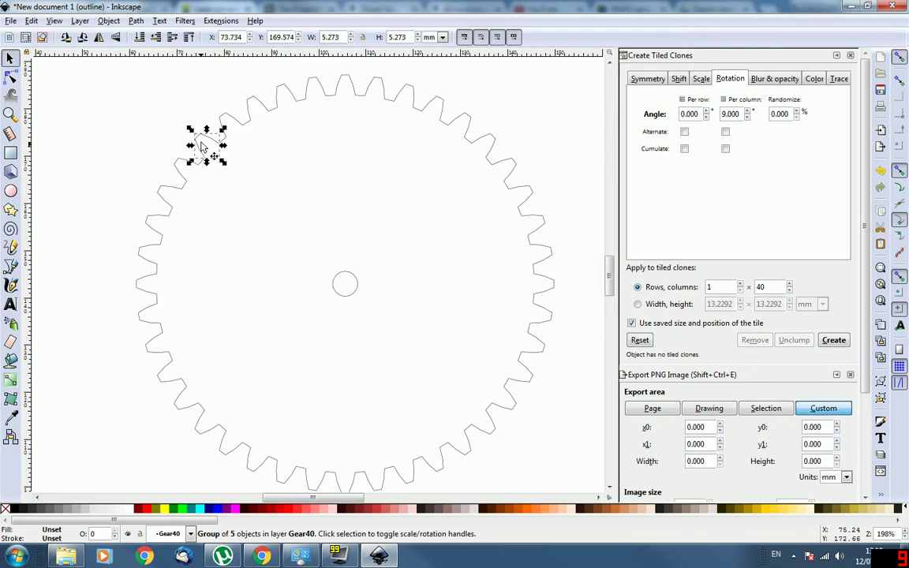
scroll(204, 143, up, 1)
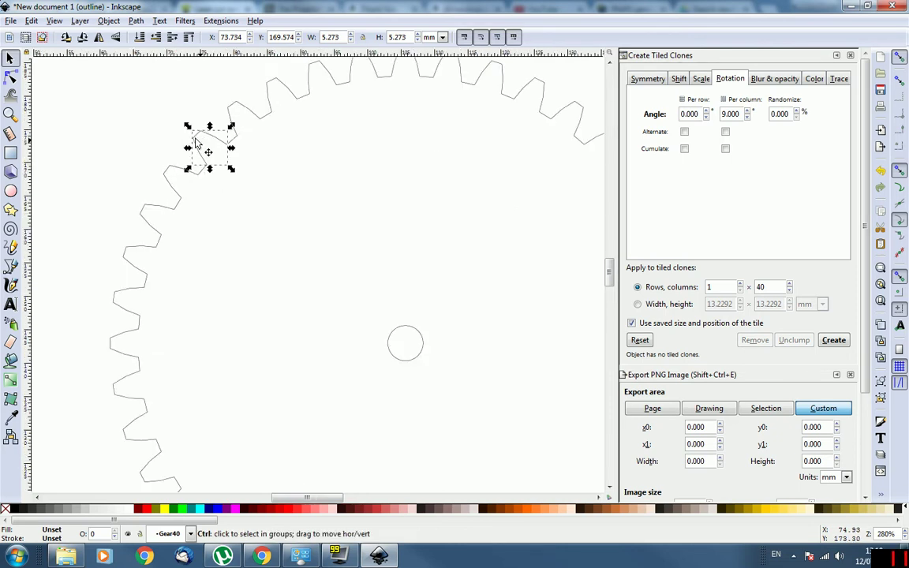
key(Escape)
Rotate the five-part tooth group by -180° with its rotation handles, then deselect
click(218, 144)
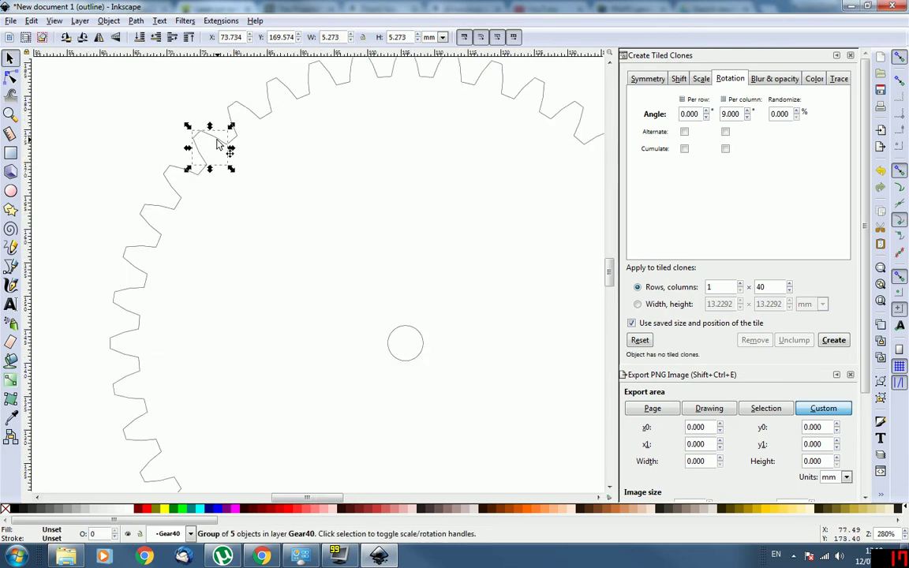
click(218, 144)
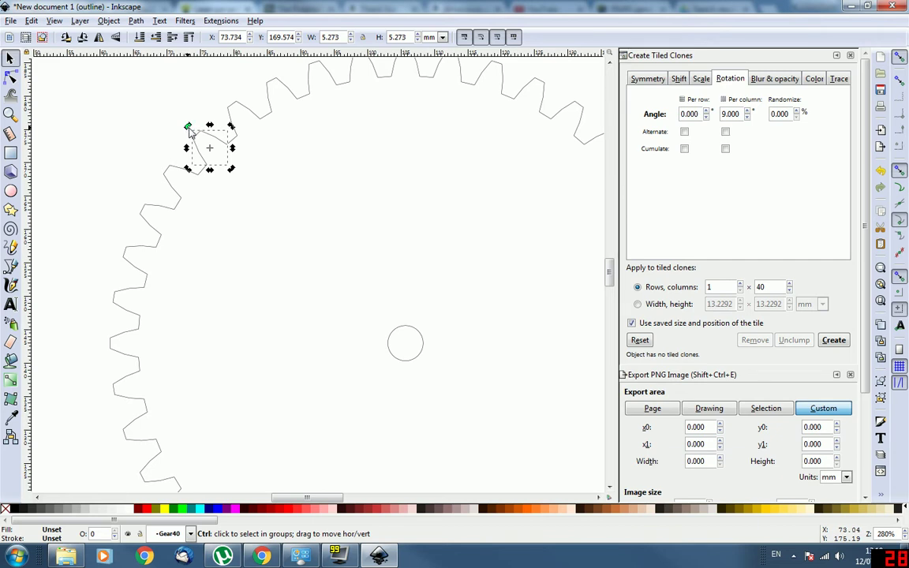
drag(188, 126, 244, 153)
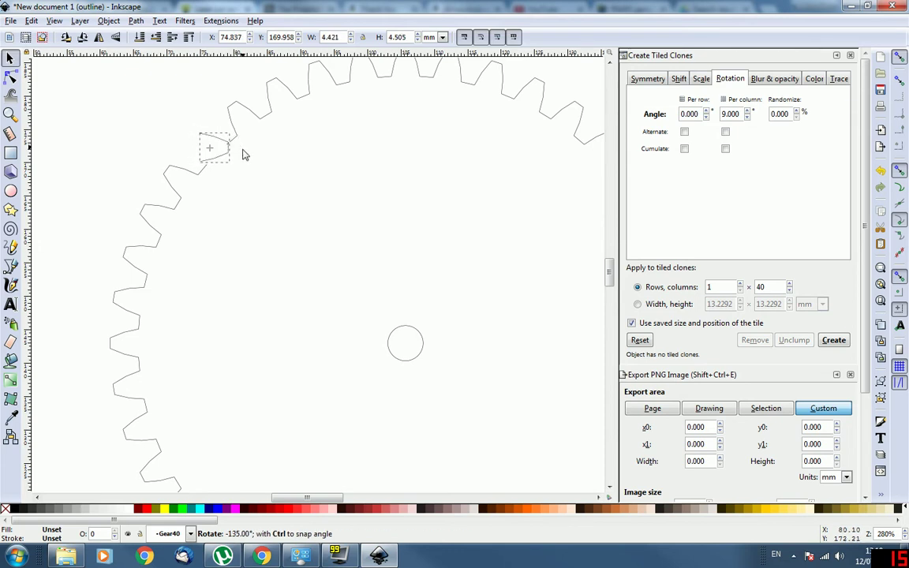
drag(245, 155, 234, 174)
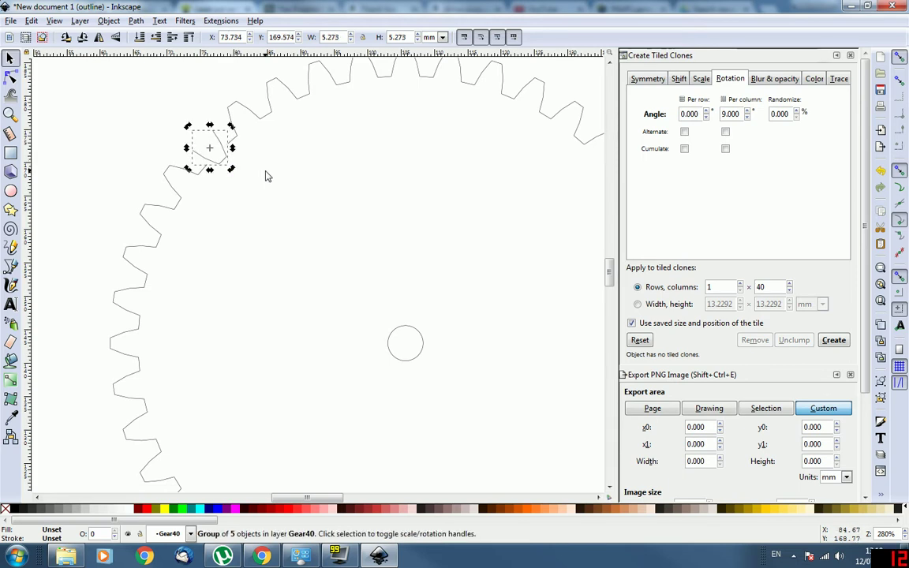
click(264, 174)
Check which objects are the original tooth group and the small centre circle
scroll(168, 184, down, 3)
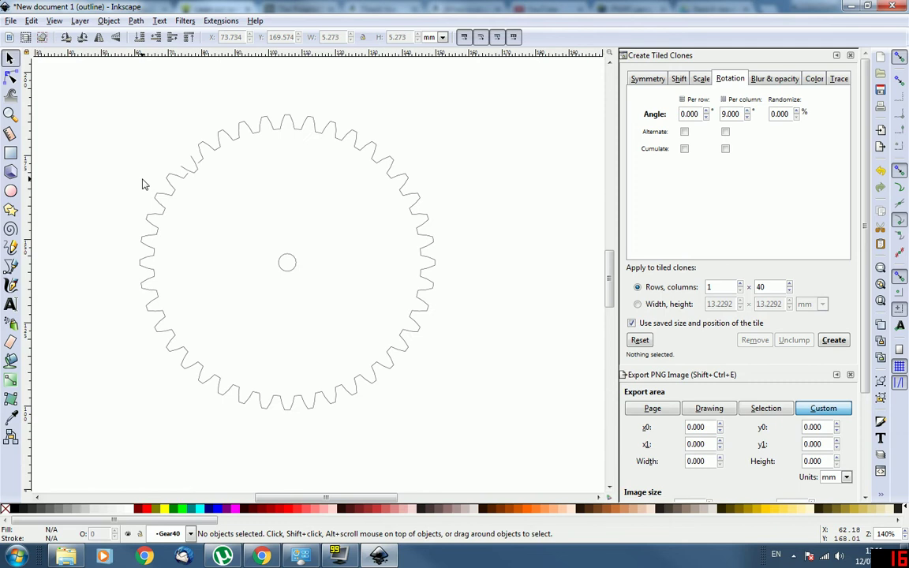
scroll(166, 209, up, 1)
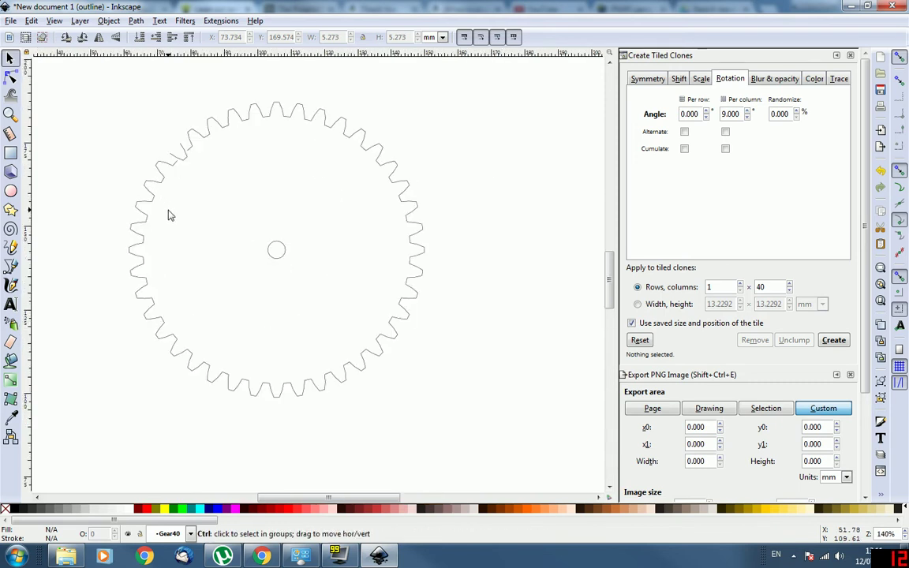
click(183, 160)
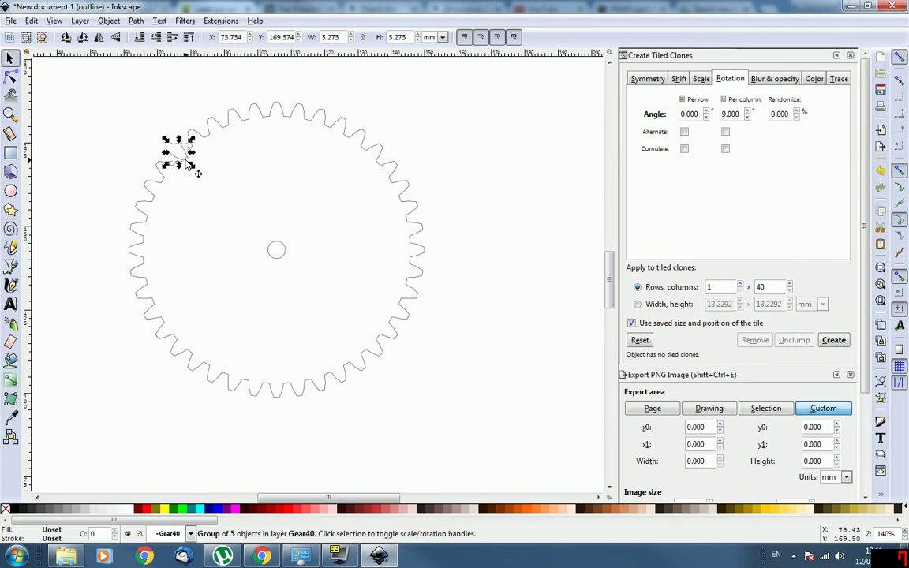
click(283, 253)
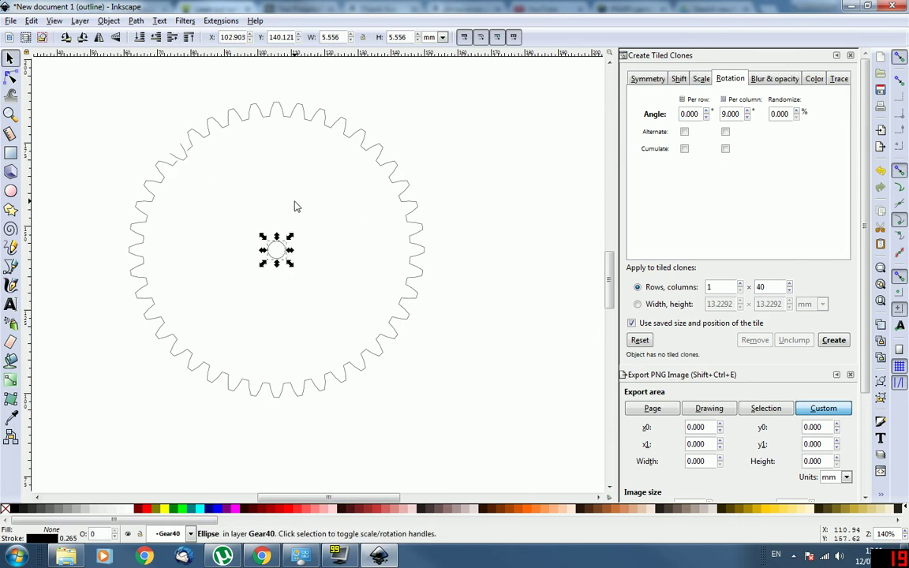
click(264, 182)
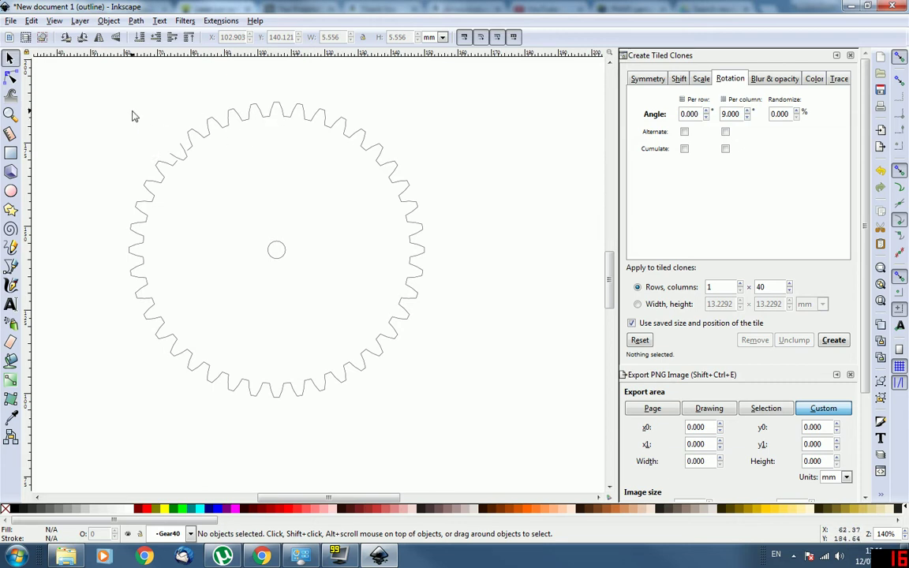
Delete every object except the original tooth group and the centre circle
key(ctrl+a)
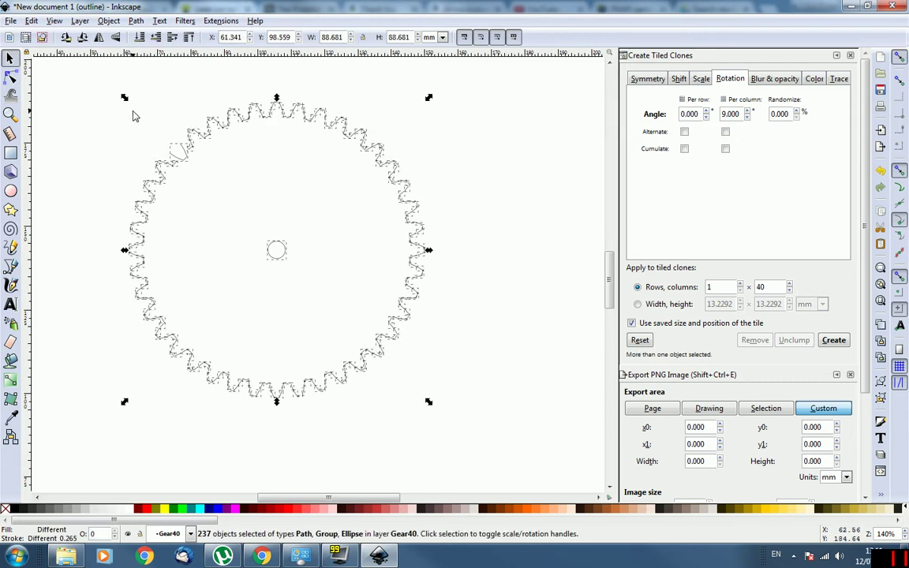
key(shift)
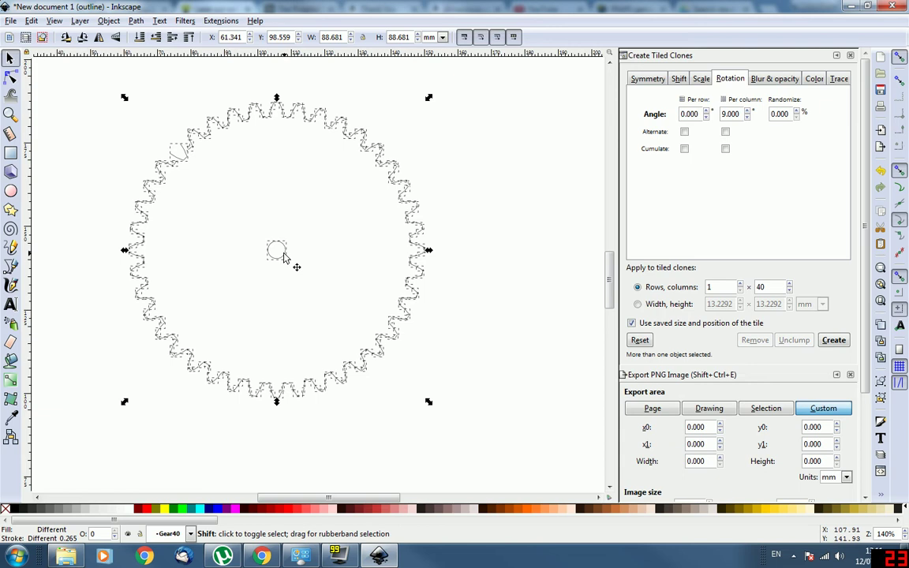
shift+click(183, 162)
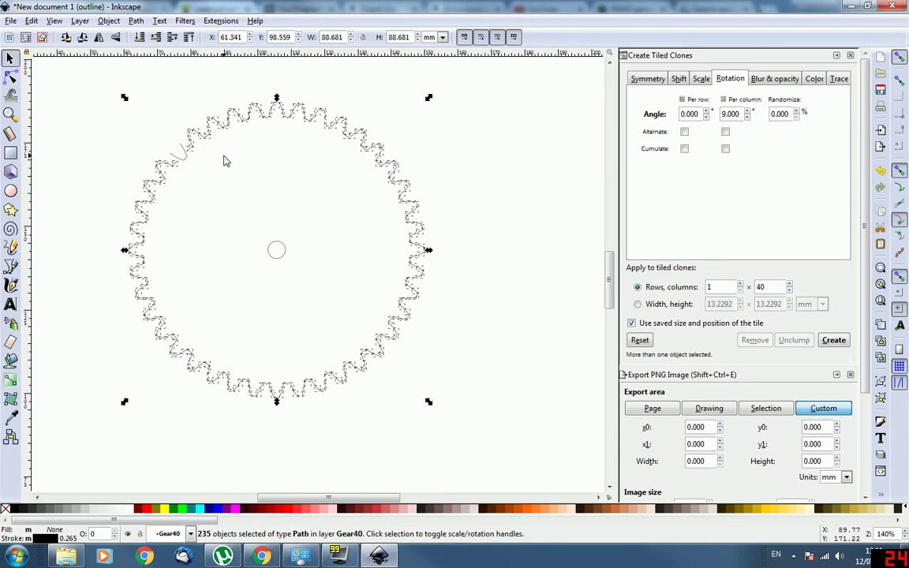
key(Delete)
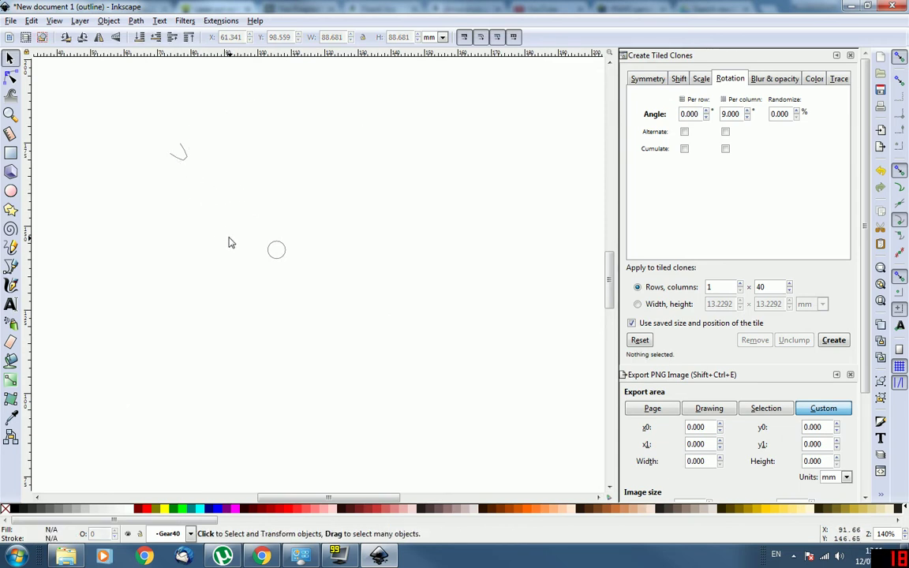
Open Create Tiled Clones for the tooth group with P1 symmetry, 1 row and 40 columns
click(187, 163)
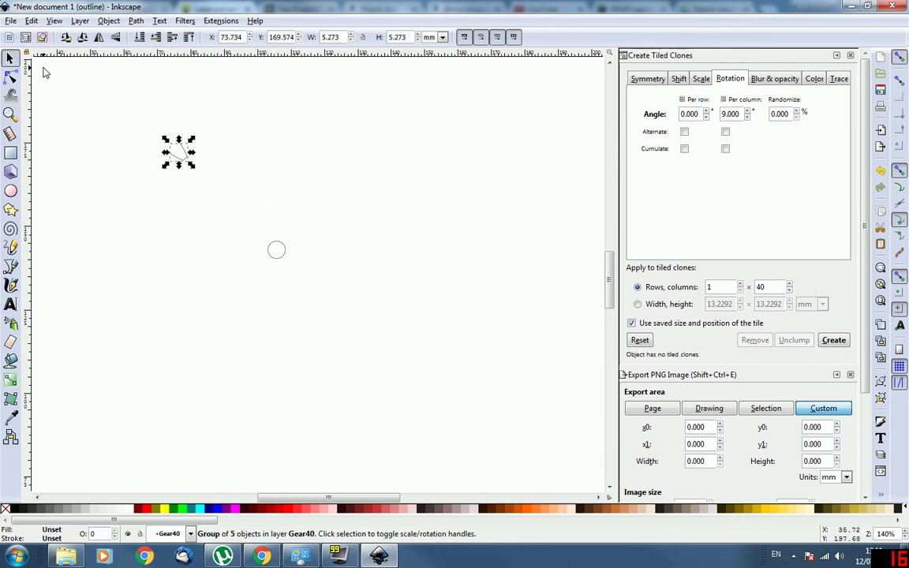
click(33, 22)
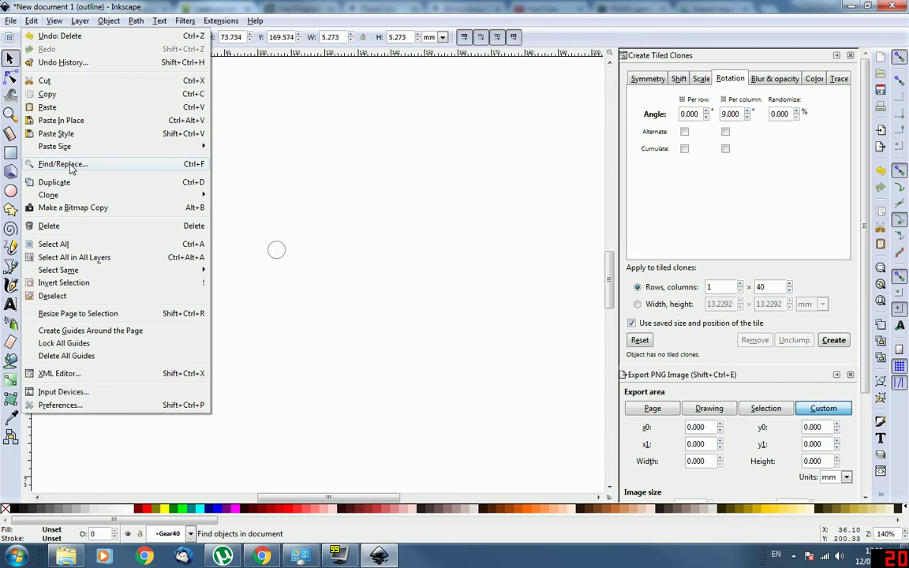
mouse_move(79, 194)
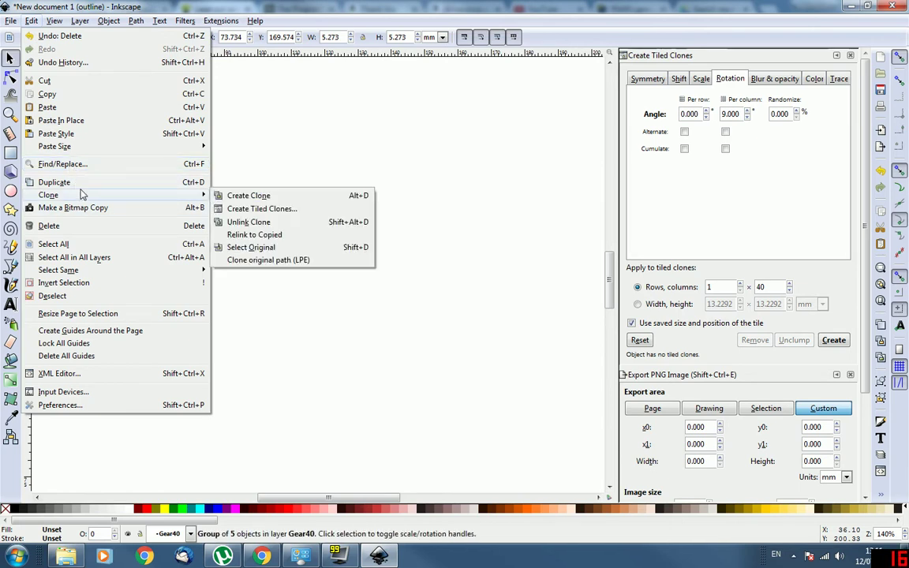
click(236, 209)
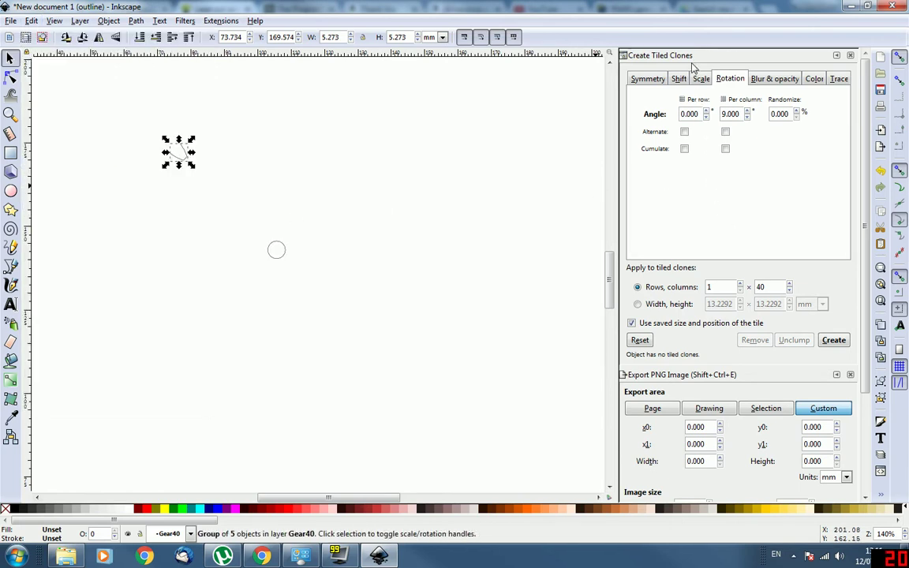
click(646, 79)
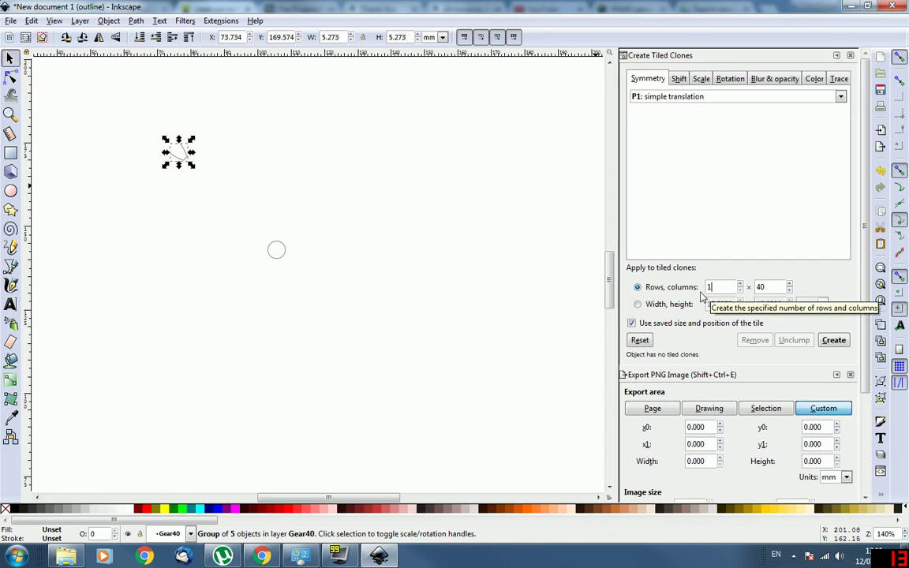
key(Tab)
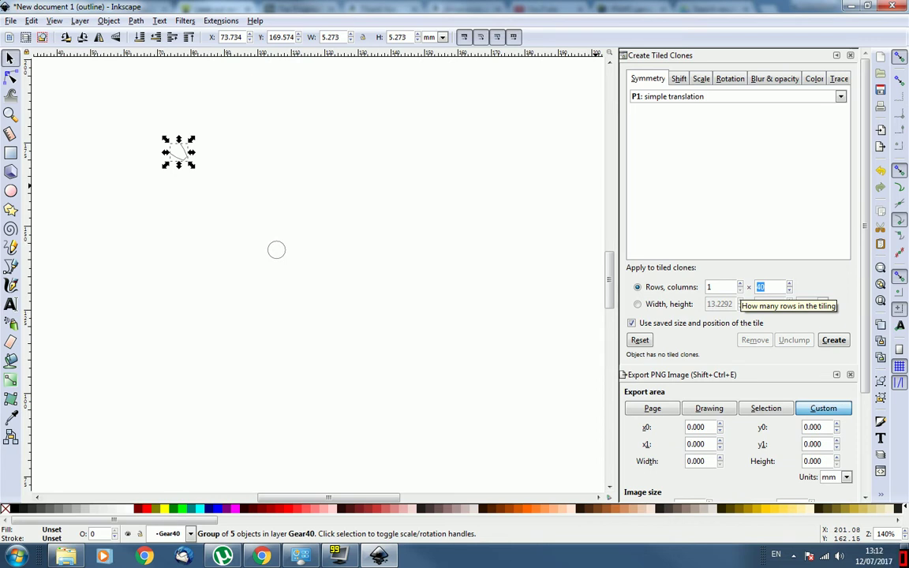
text(40)
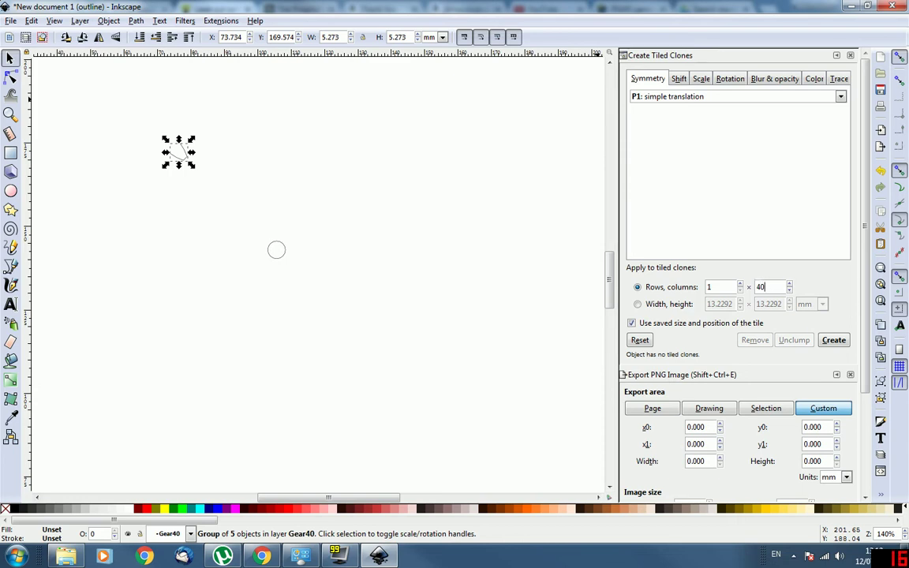
click(709, 286)
Review the Shift and Scale tabs, then confirm 9° rotation per column for 1 × 40 tiling
click(679, 79)
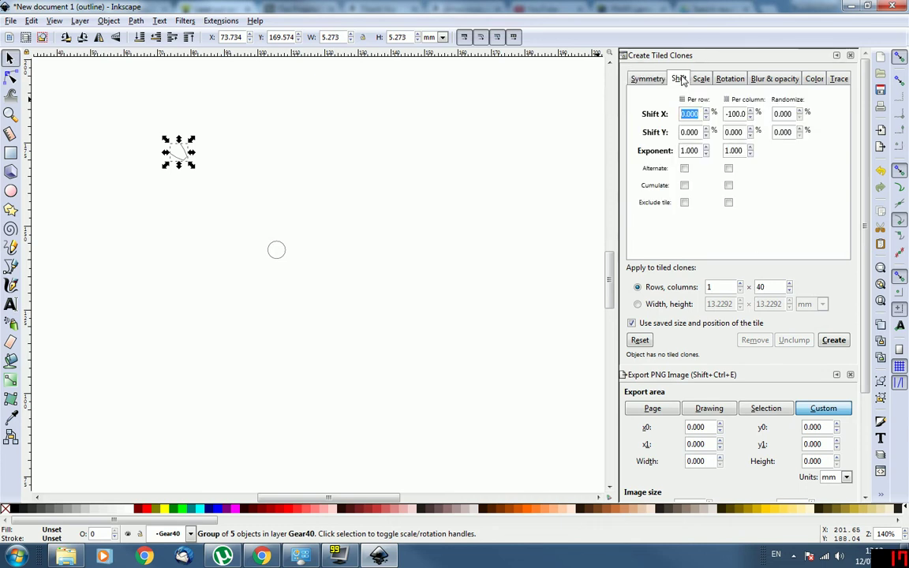
click(731, 113)
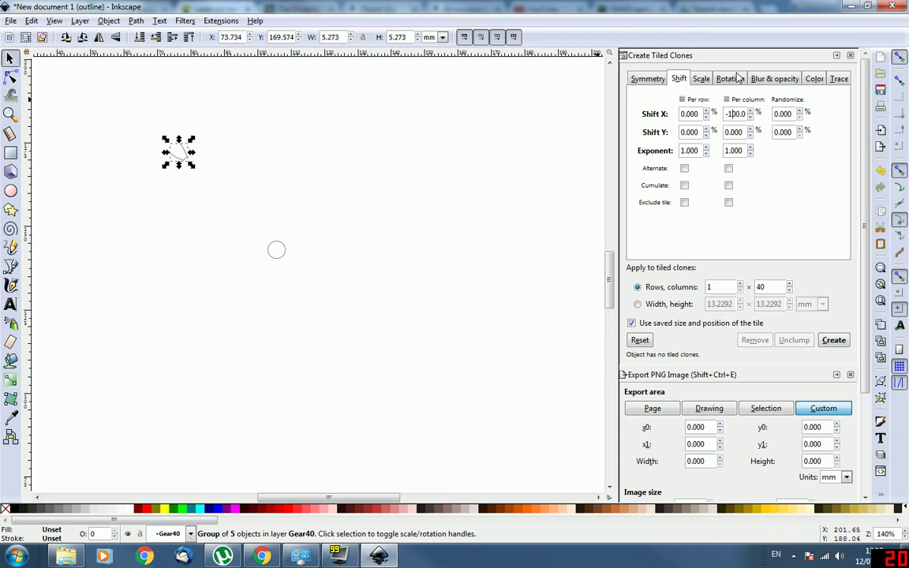
click(699, 80)
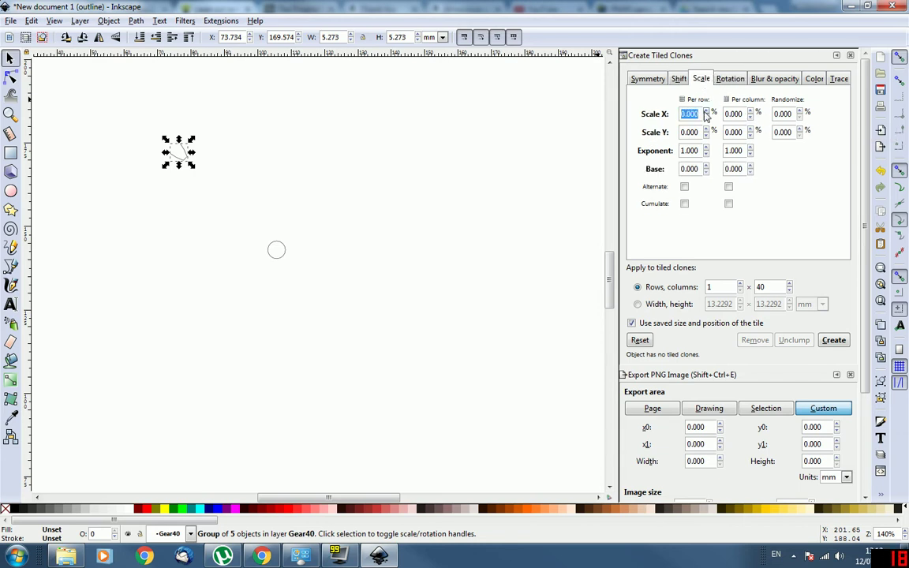
click(729, 79)
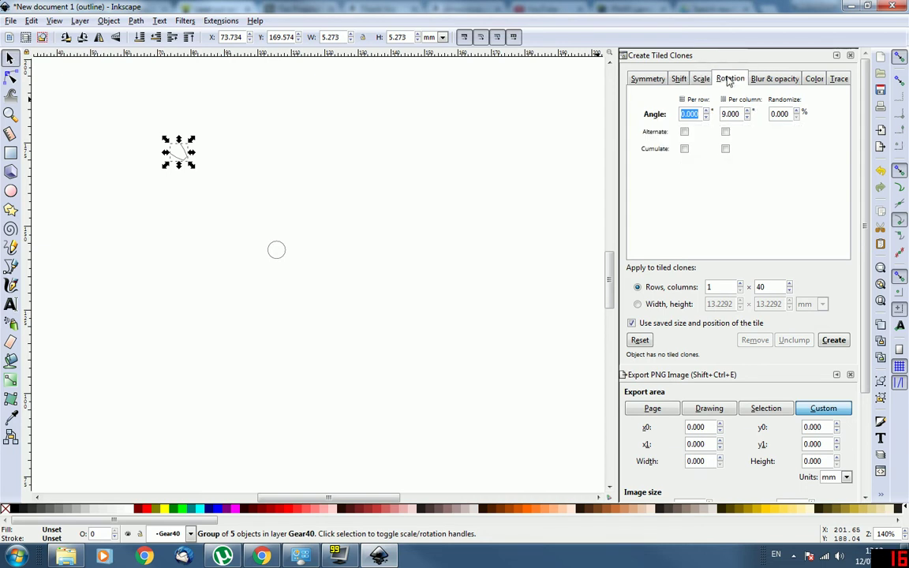
click(731, 115)
click(694, 115)
click(729, 114)
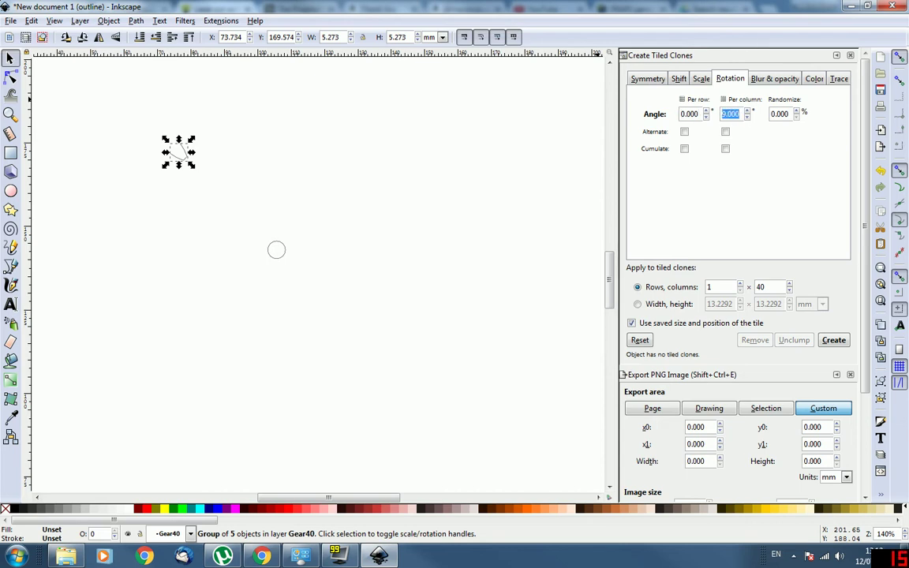
click(763, 287)
Zoom in and put the tooth group into rotation-handle mode
click(251, 191)
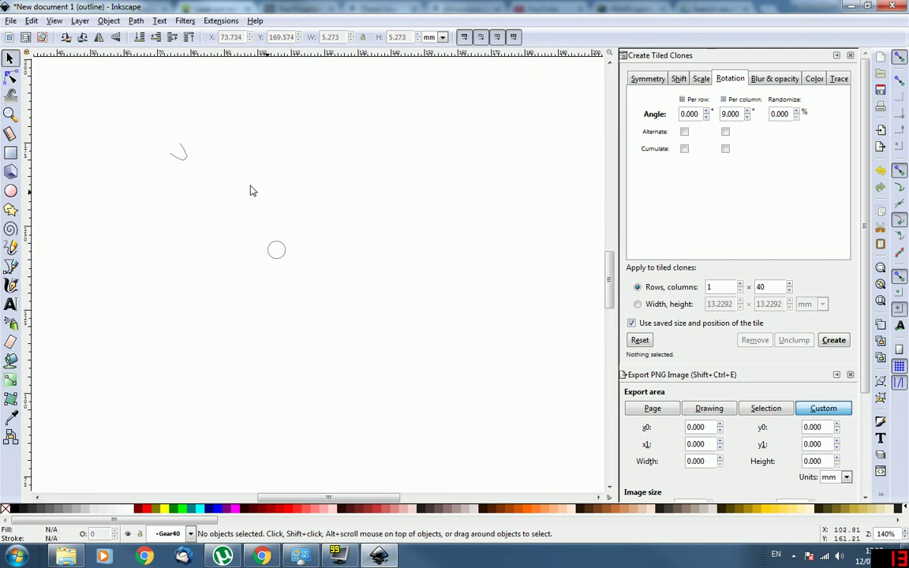
click(190, 165)
scroll(182, 158, up, 2)
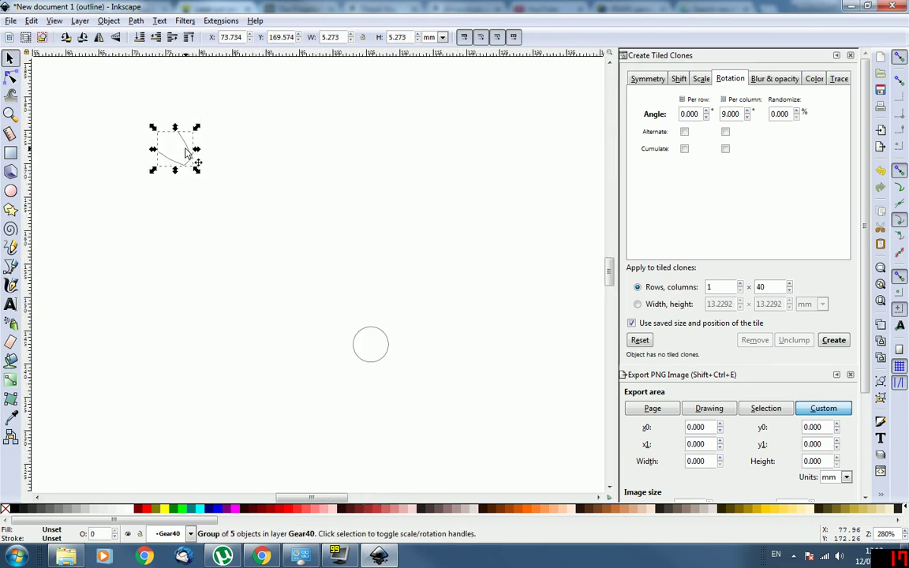
click(245, 156)
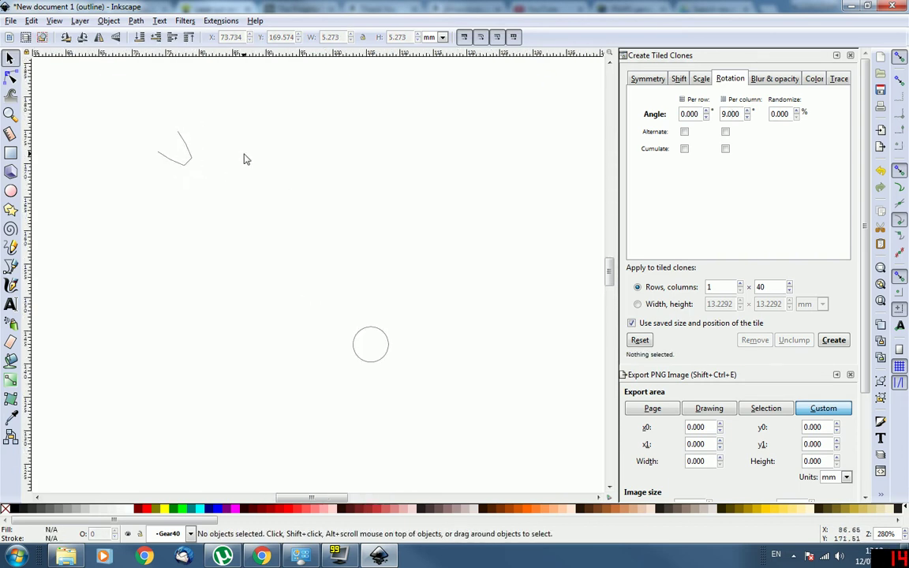
click(199, 157)
click(200, 160)
click(193, 152)
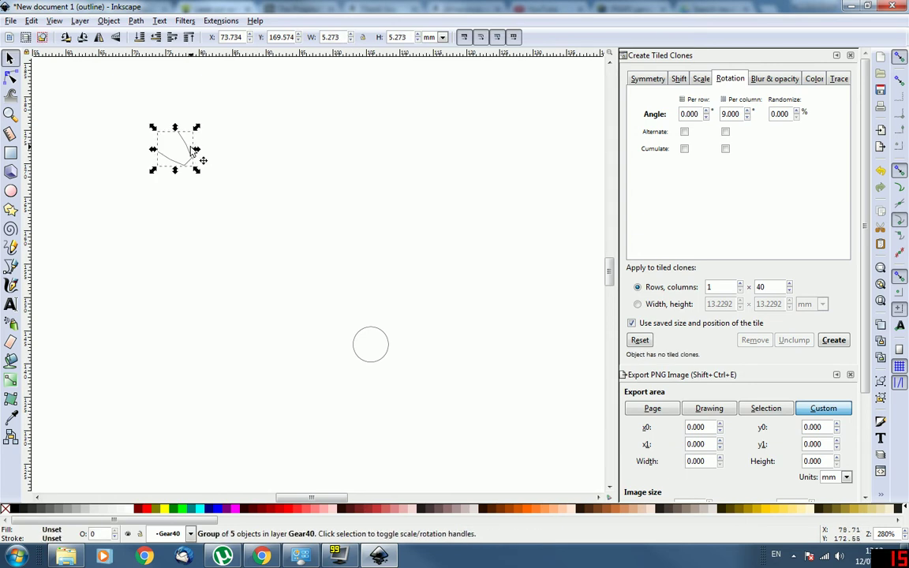
click(174, 153)
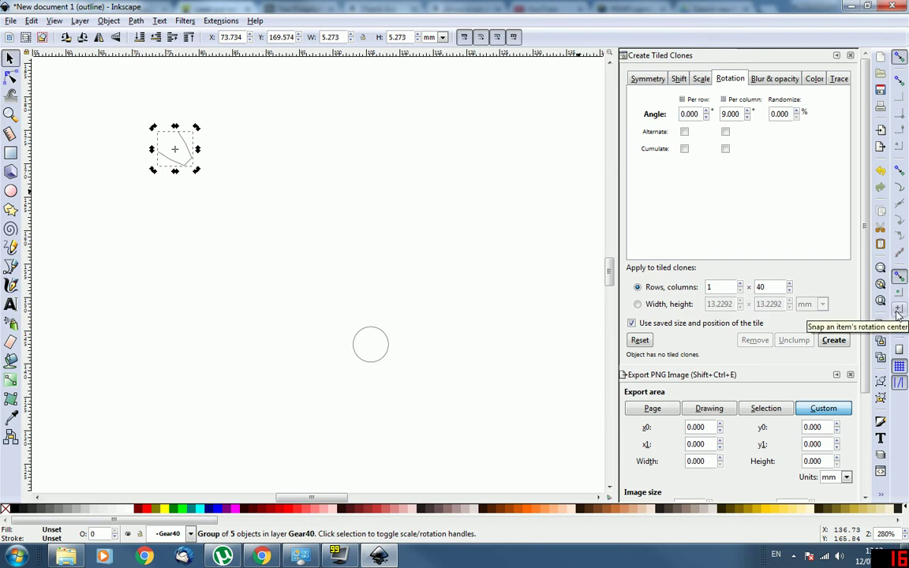
Enable rotation-centre and object-centre snapping and drag the rotation centre onto the circle's centre
click(898, 308)
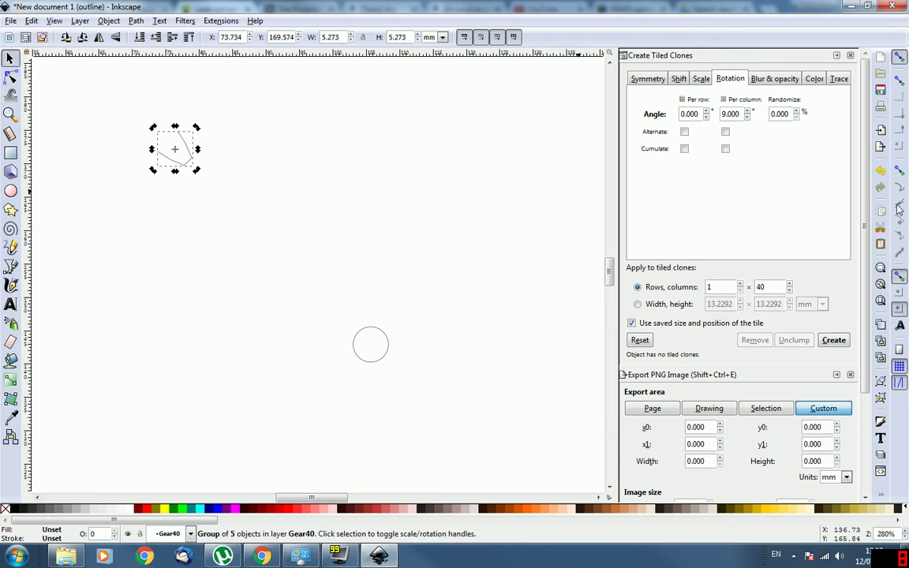
click(898, 220)
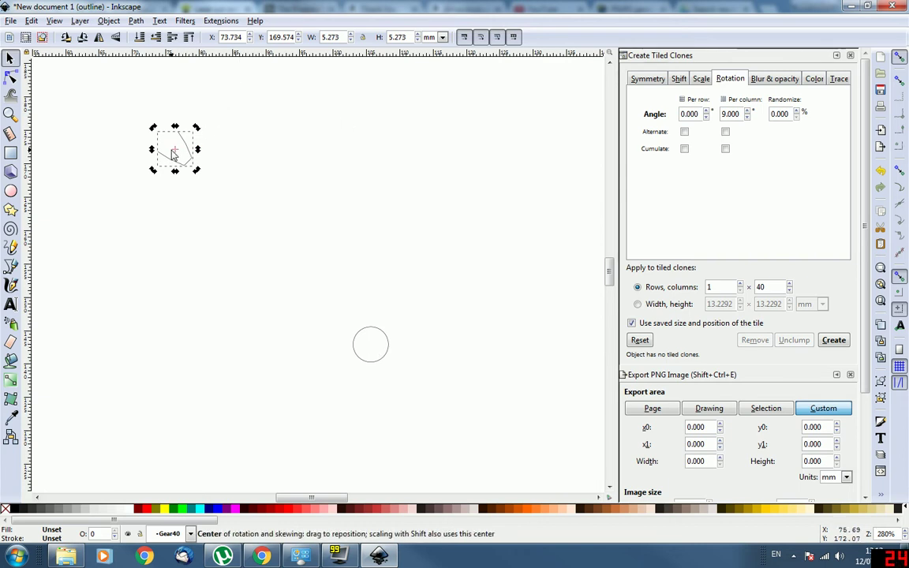
drag(175, 152, 370, 347)
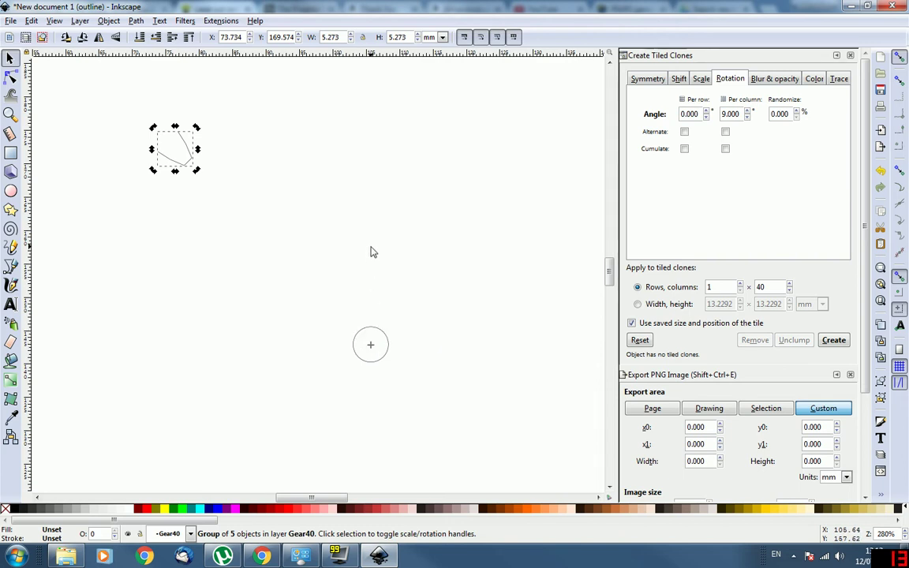
Create the 40 rotated tooth clones and zoom around the resulting ring
click(781, 79)
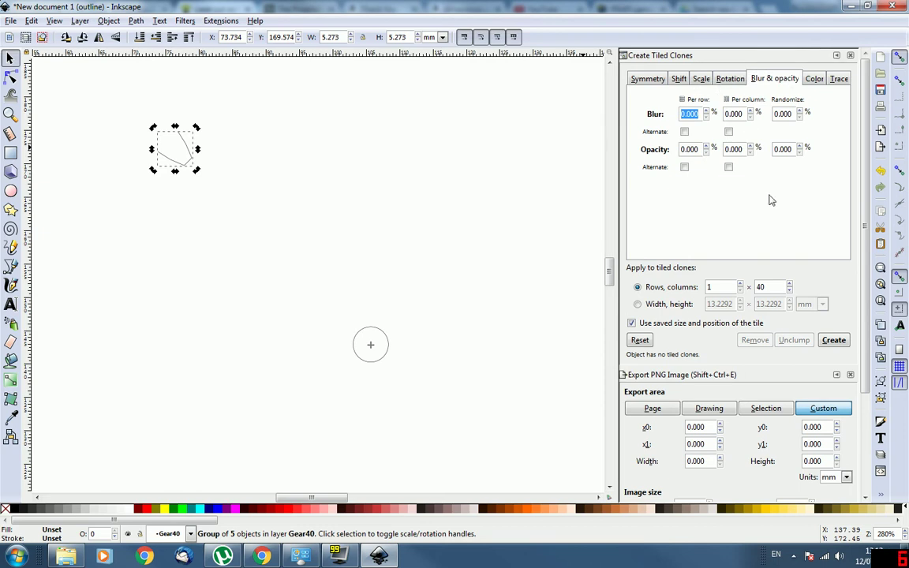
click(834, 342)
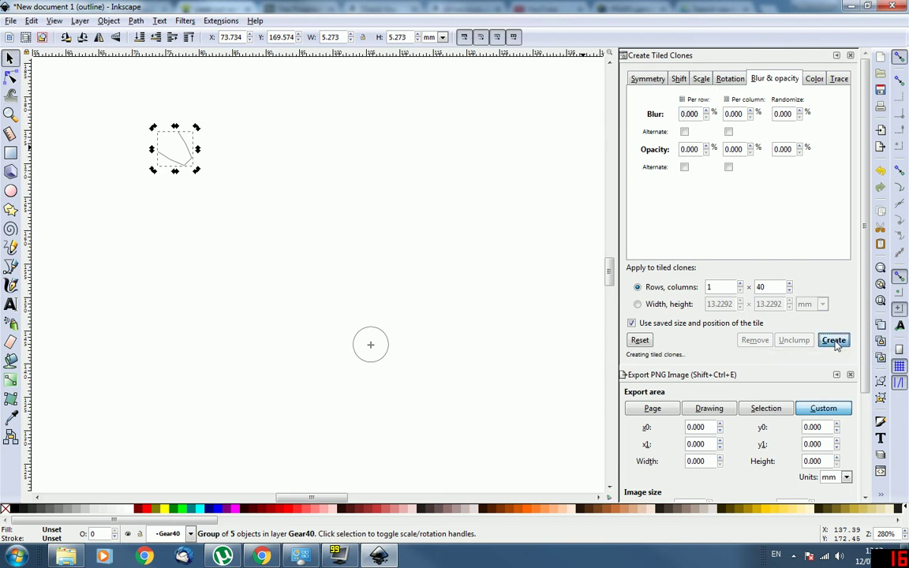
click(385, 166)
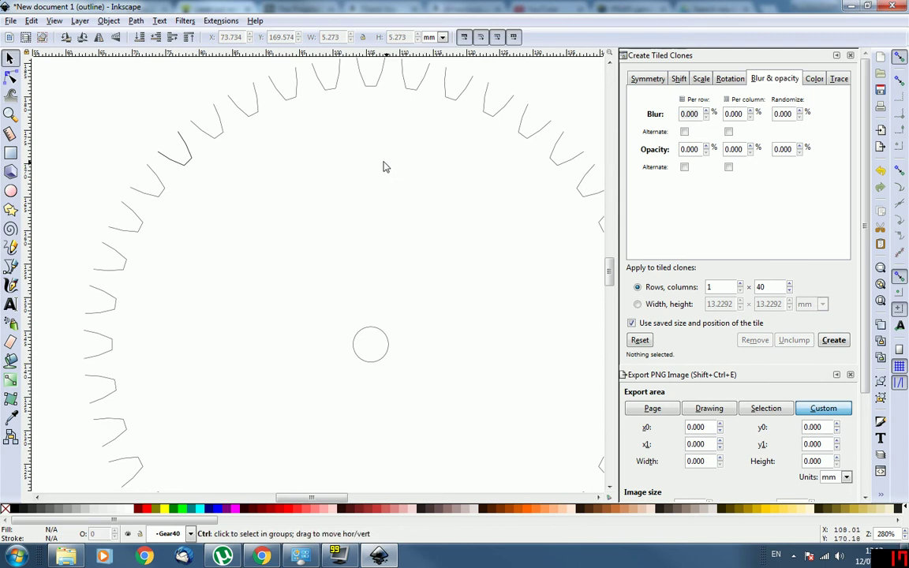
scroll(384, 167, down, 1)
scroll(170, 168, down, 1)
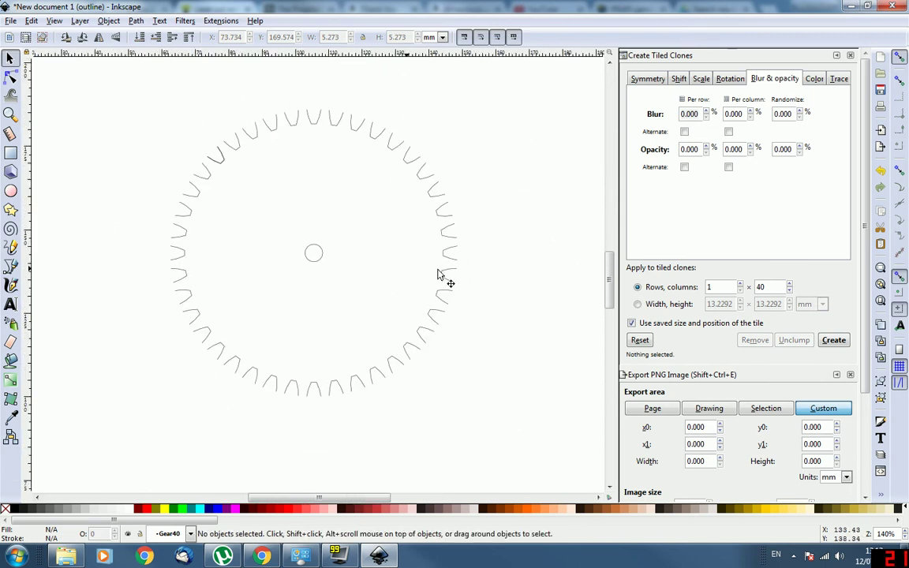
scroll(208, 169, up, 1)
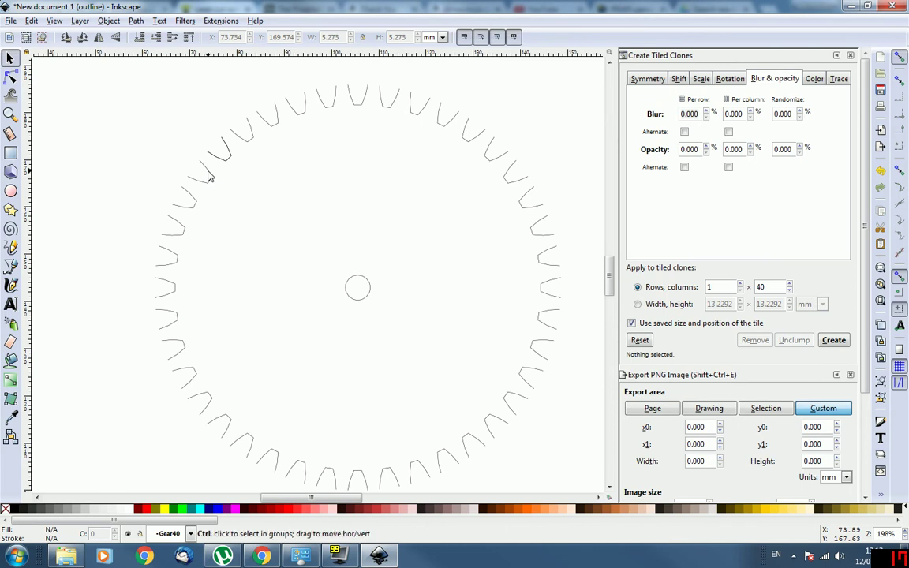
scroll(207, 175, down, 1)
scroll(208, 175, up, 2)
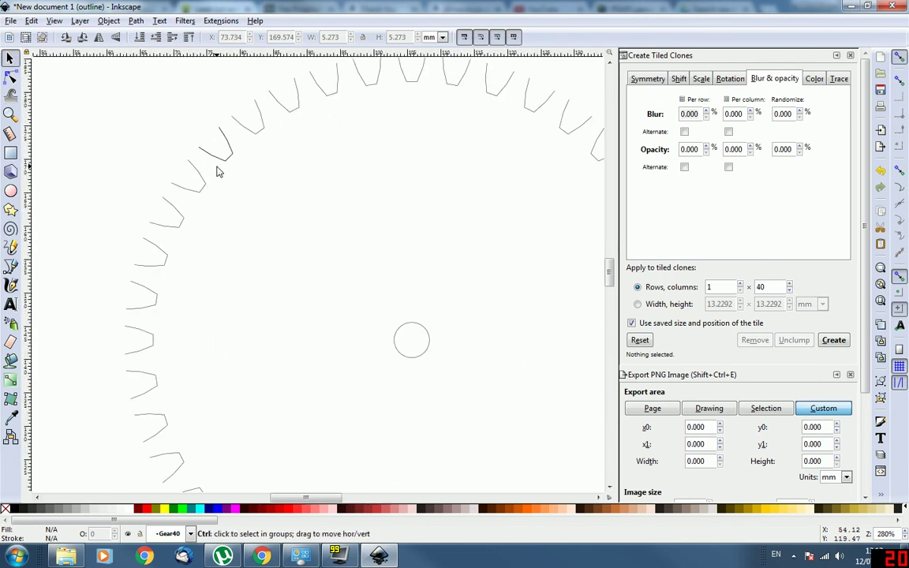
scroll(219, 172, up, 1)
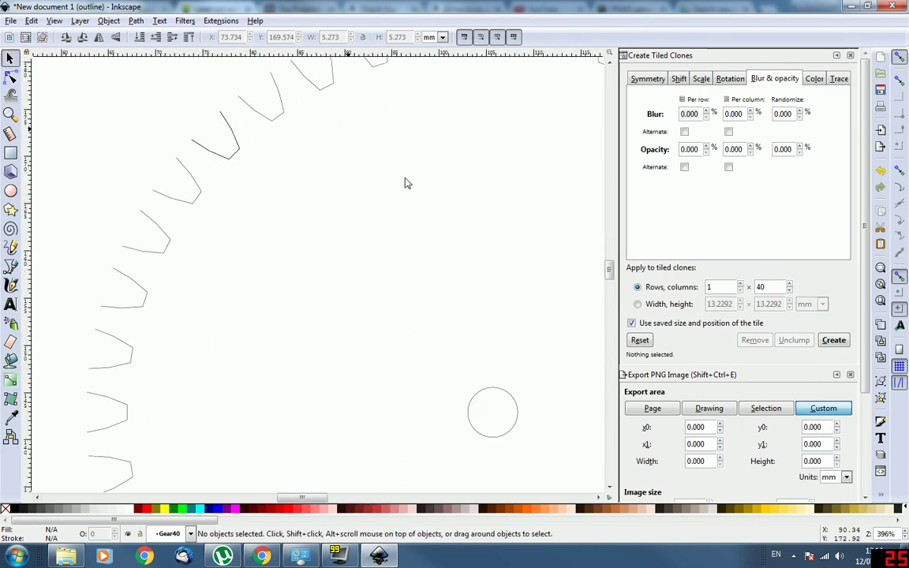
Select and deselect a tooth clone to inspect it, zooming in and out
click(225, 158)
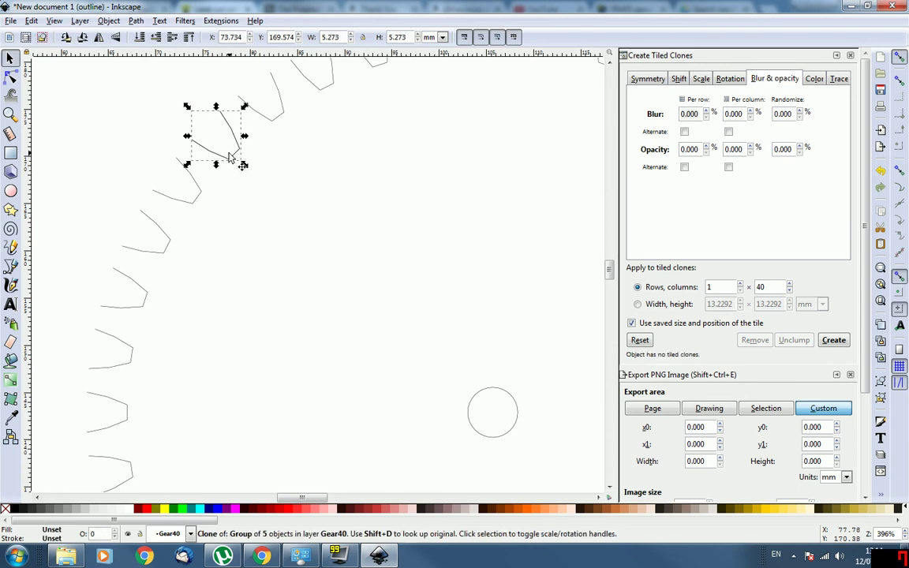
click(239, 172)
click(219, 158)
click(281, 164)
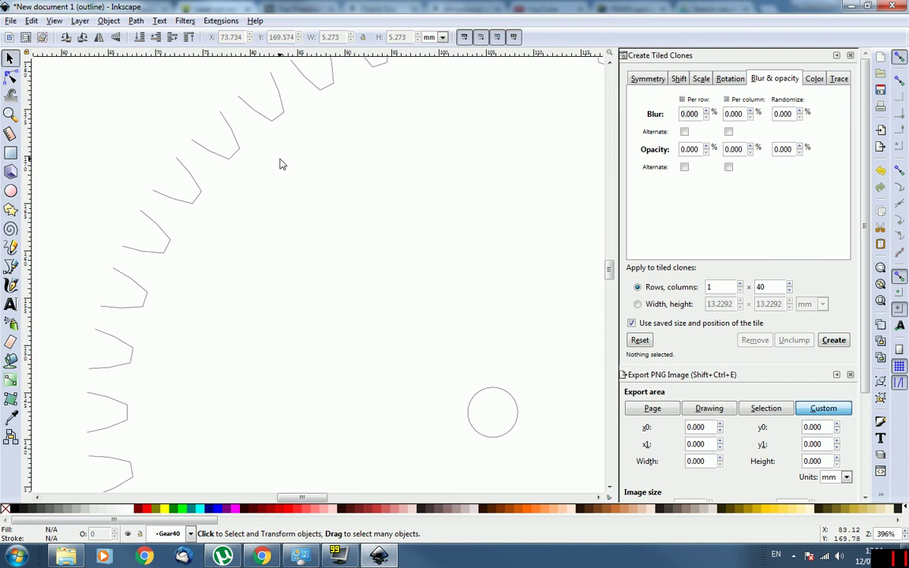
scroll(141, 124, down, 4)
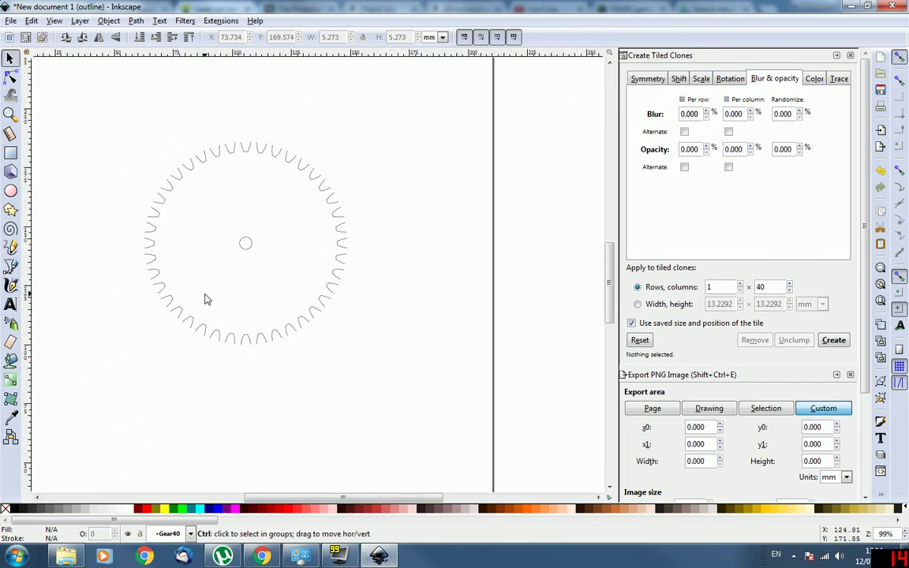
scroll(494, 250, down, 1)
scroll(334, 244, up, 1)
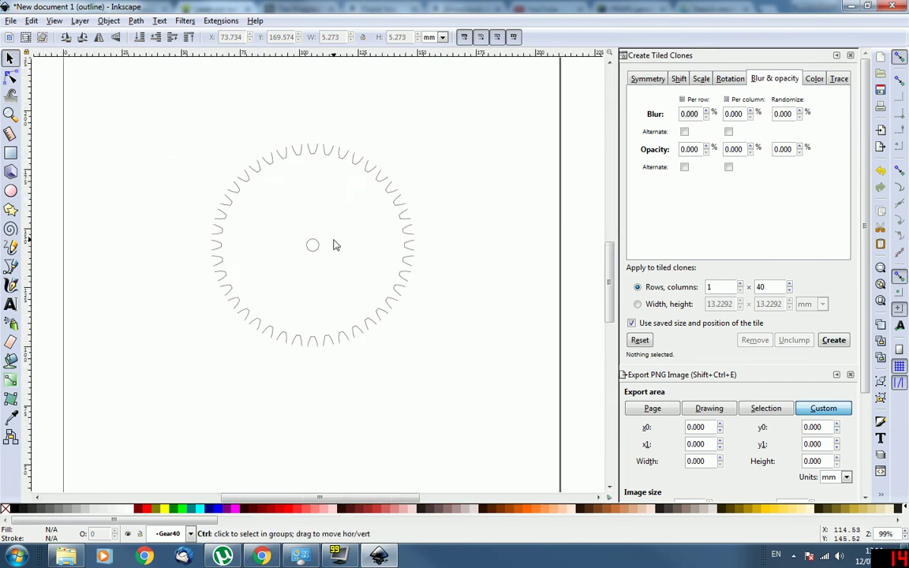
scroll(334, 244, up, 1)
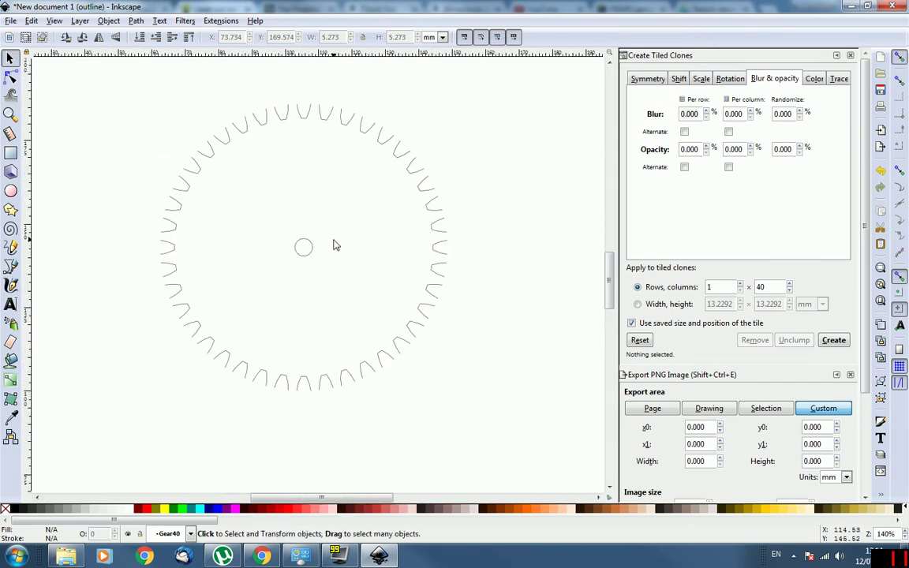
Browse the View menu's display mode choices
click(53, 21)
key(Escape)
click(80, 20)
key(Escape)
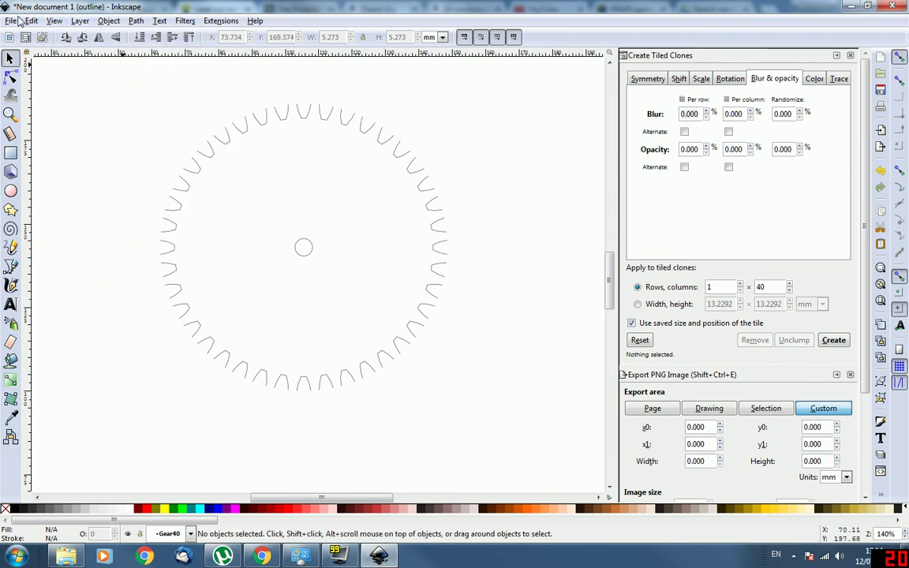
click(54, 20)
mouse_move(82, 48)
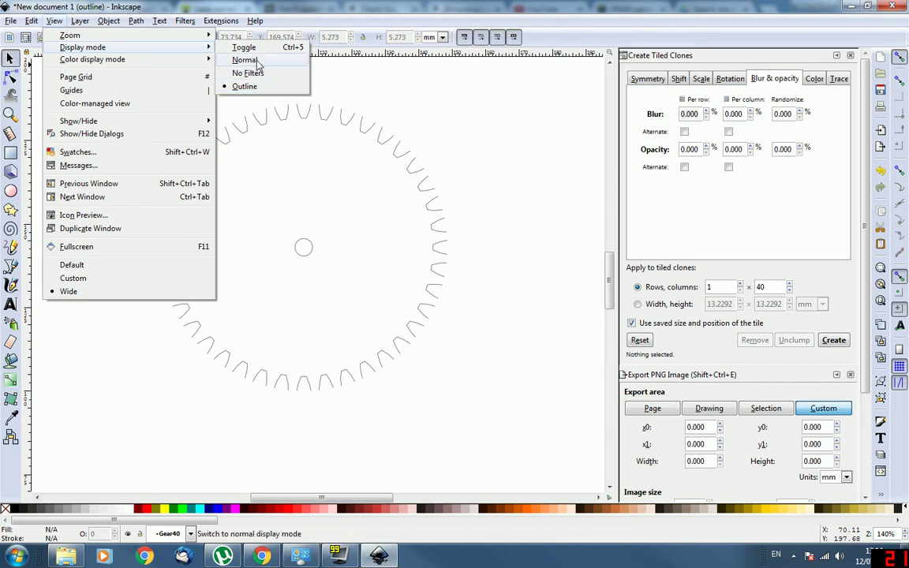
click(260, 61)
scroll(265, 116, up, 8)
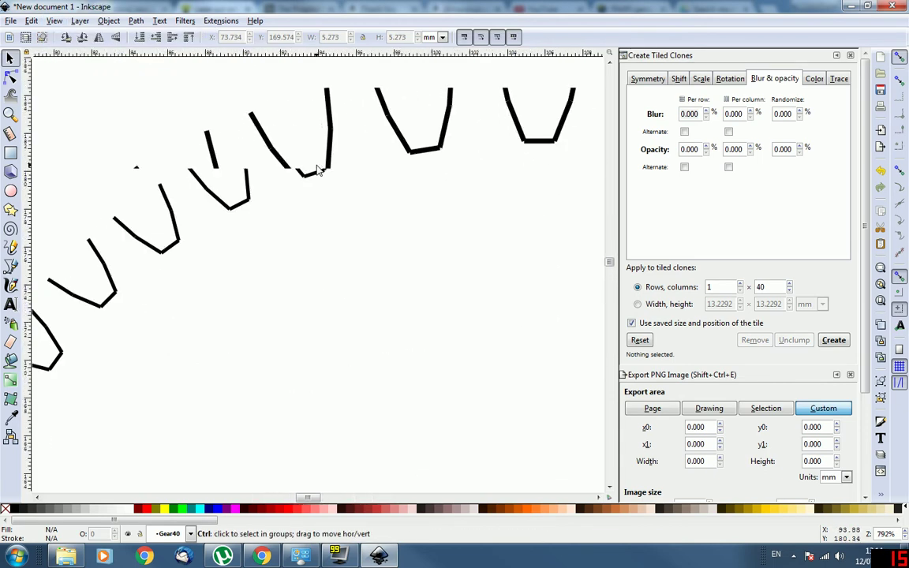
scroll(365, 236, down, 3)
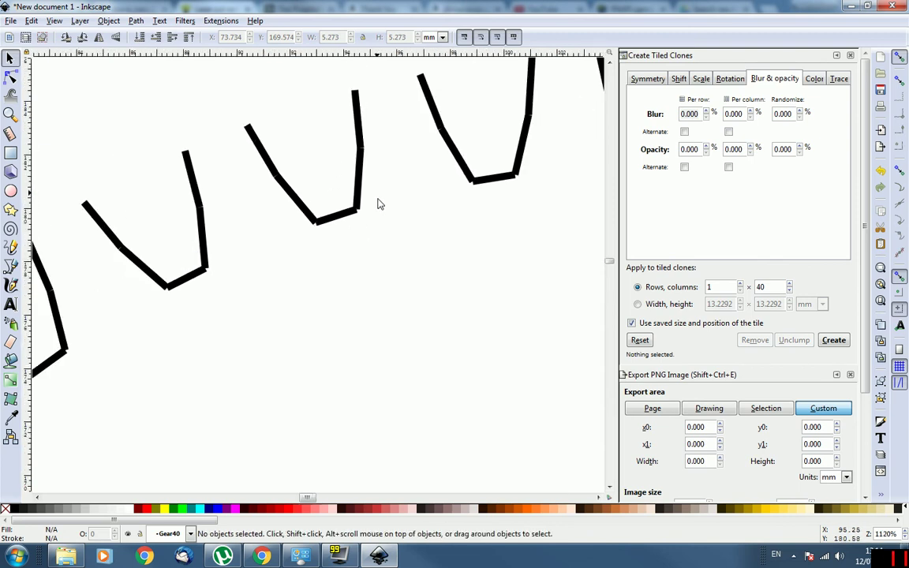
scroll(361, 193, up, 2)
scroll(356, 251, down, 2)
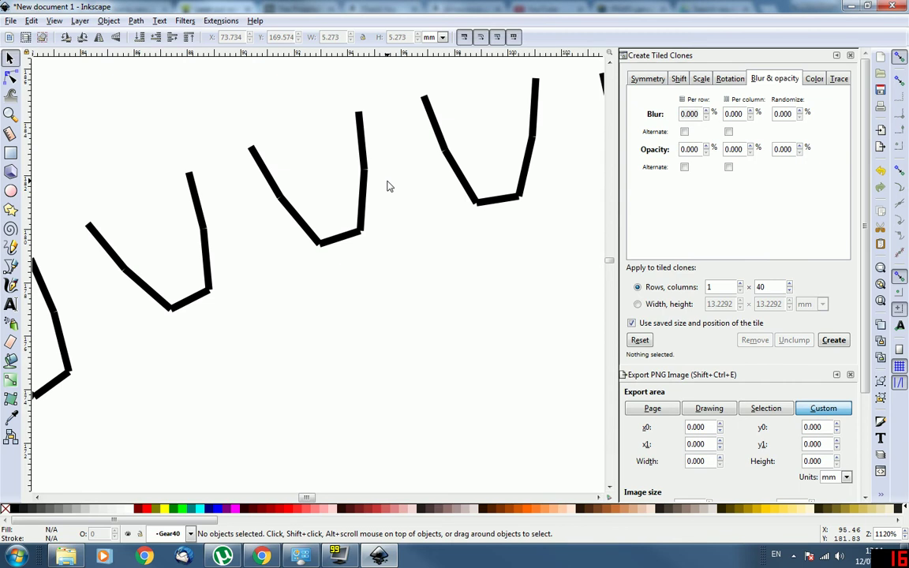
click(363, 236)
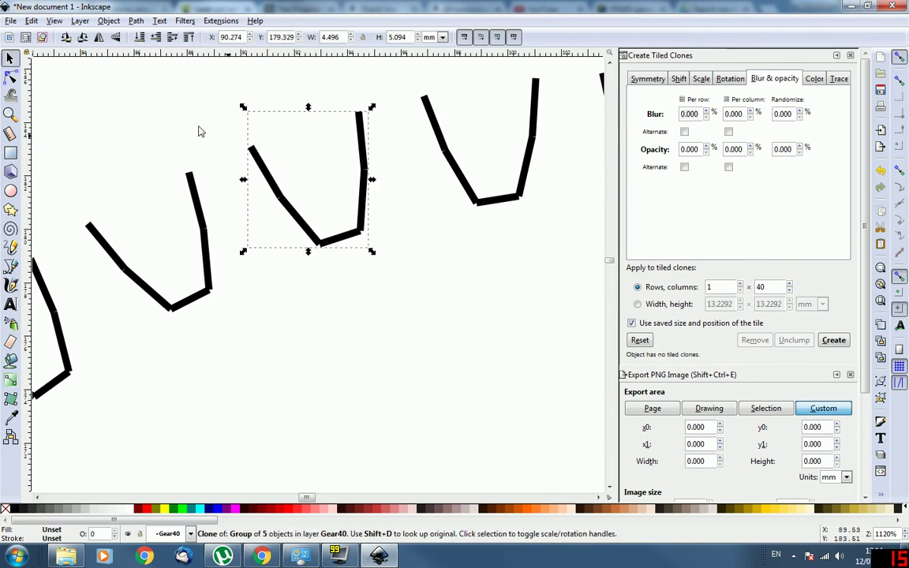
click(54, 21)
mouse_move(82, 47)
click(237, 85)
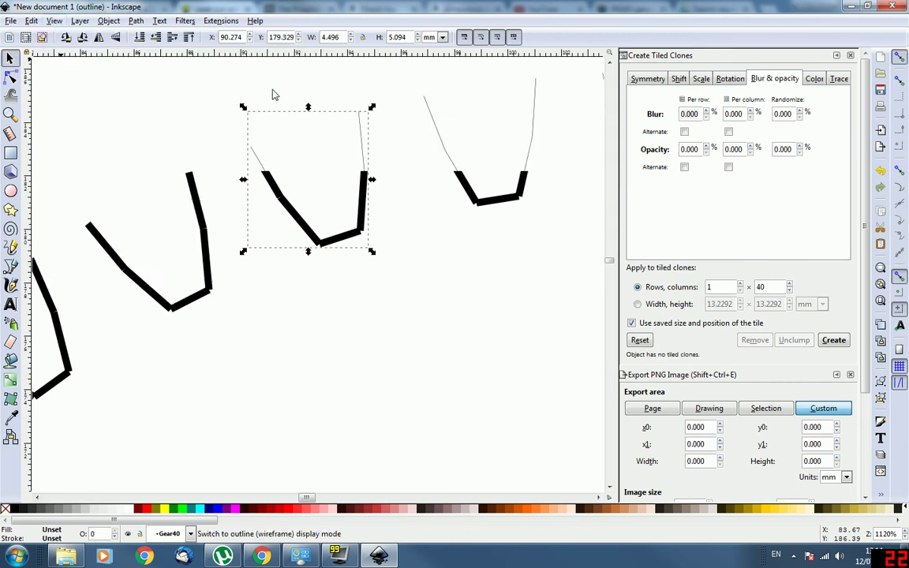
click(430, 206)
scroll(179, 136, down, 7)
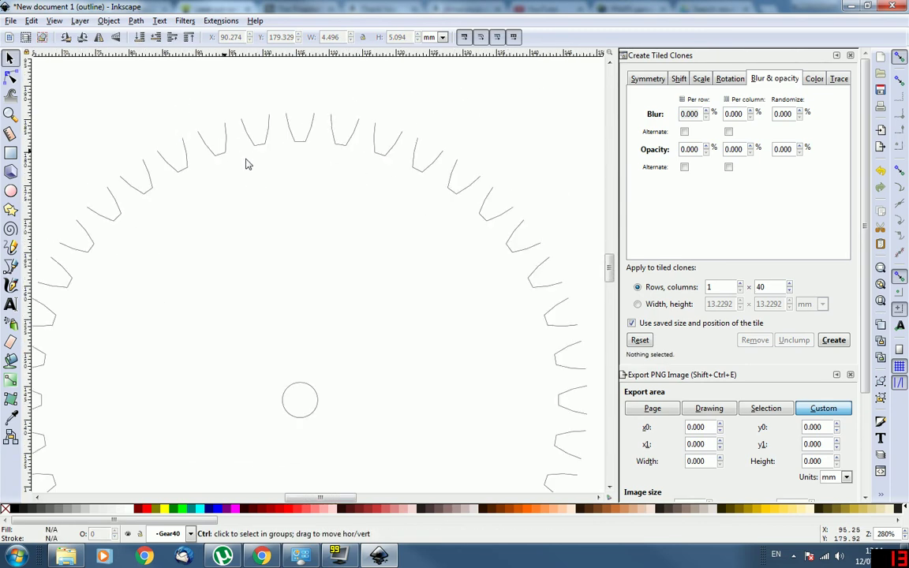
scroll(327, 197, down, 1)
scroll(315, 205, up, 2)
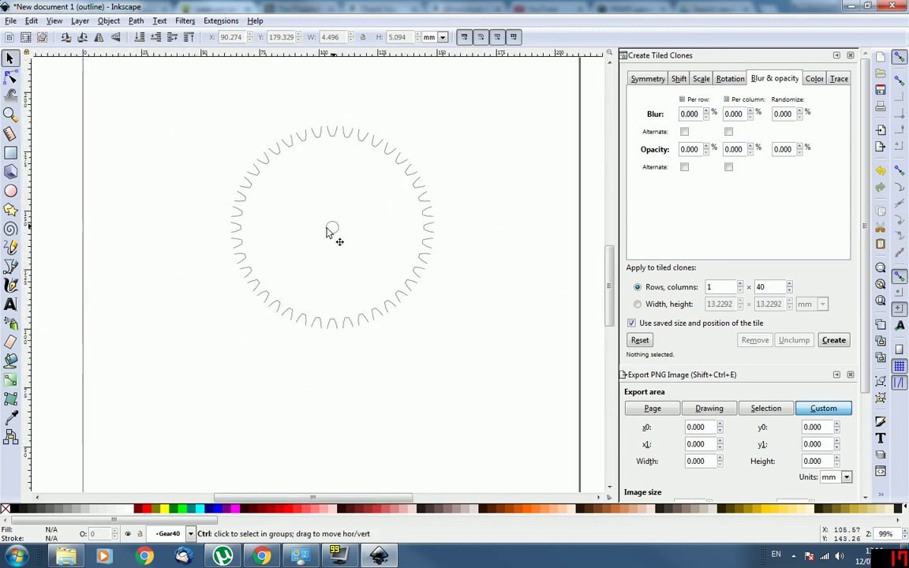
scroll(339, 232, up, 1)
scroll(335, 268, down, 1)
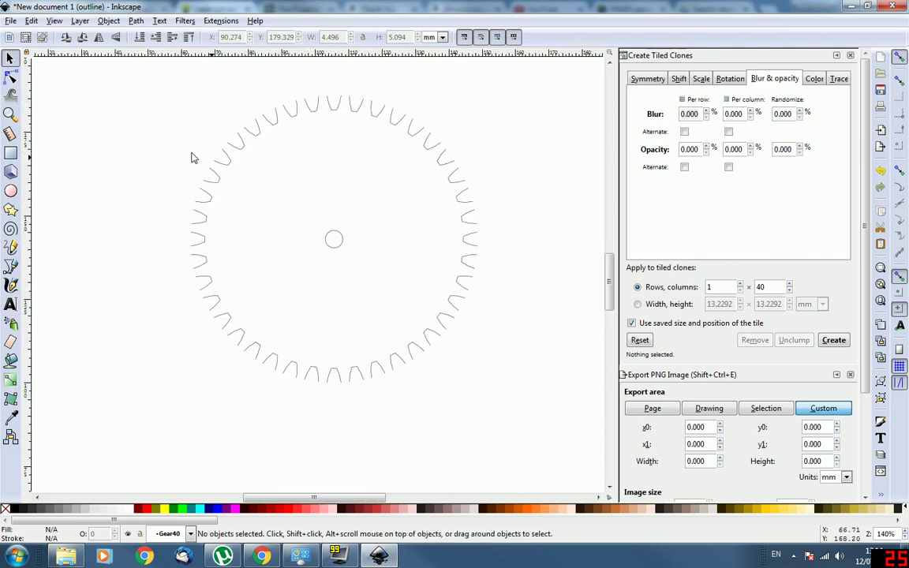
scroll(201, 175, up, 4)
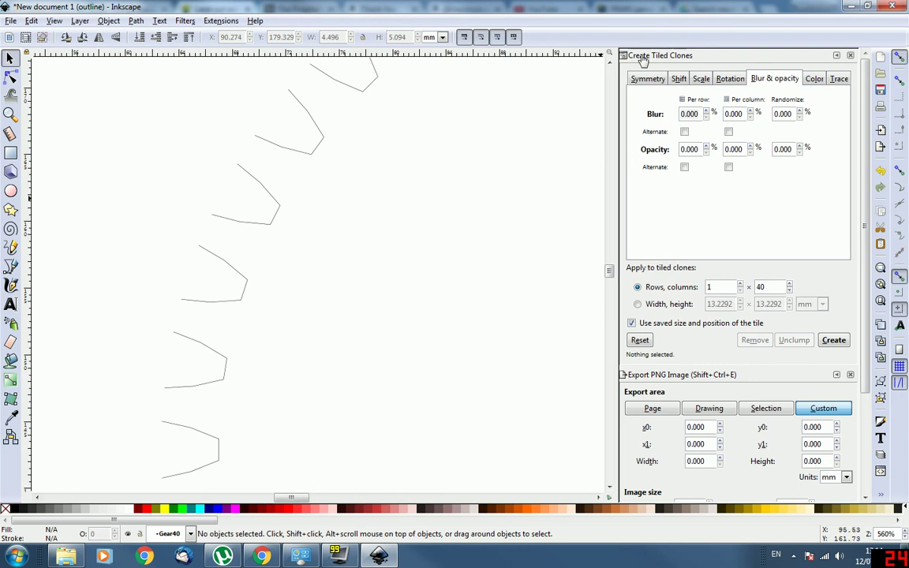
With the Bezier pen and cusp-node snapping, draw a straight line joining two left-side tooth ends
key(ctrl)
scroll(352, 180, down, 2)
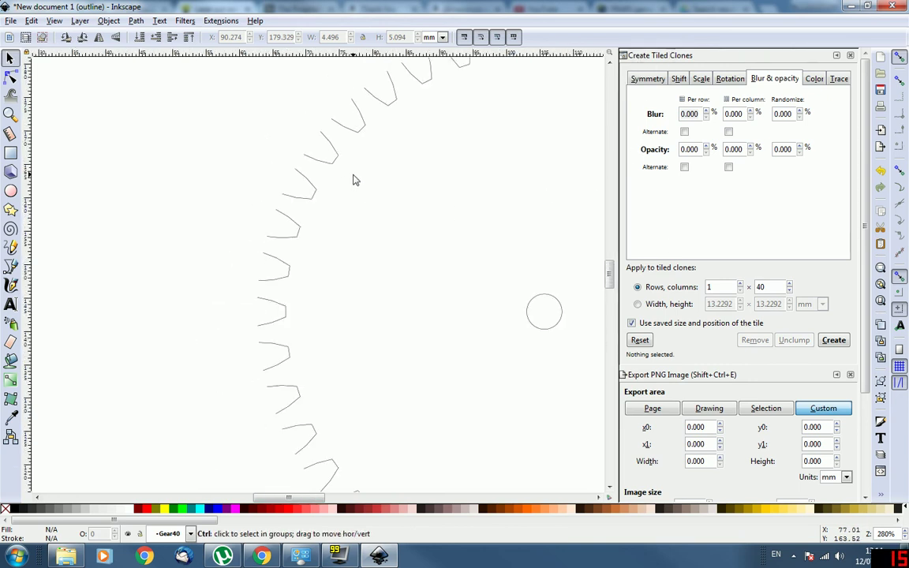
click(11, 267)
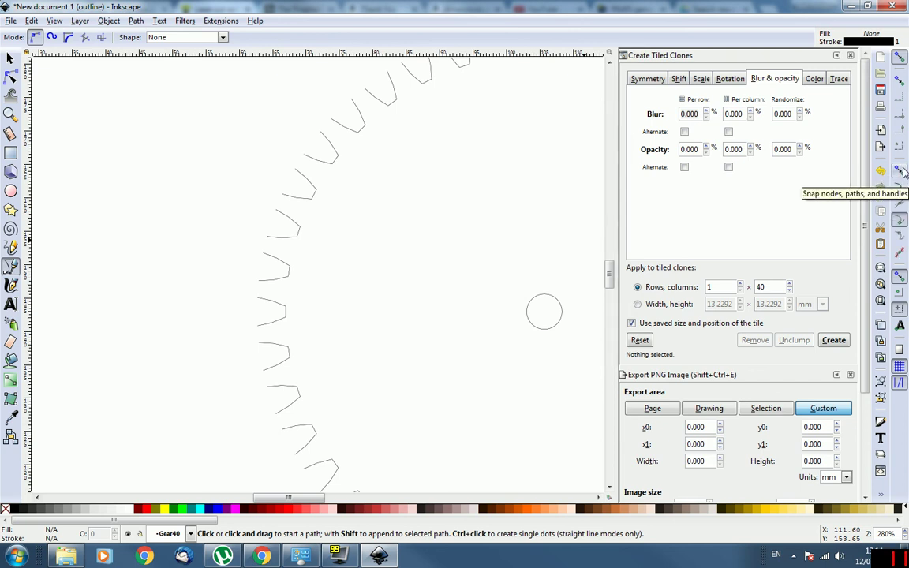
click(897, 221)
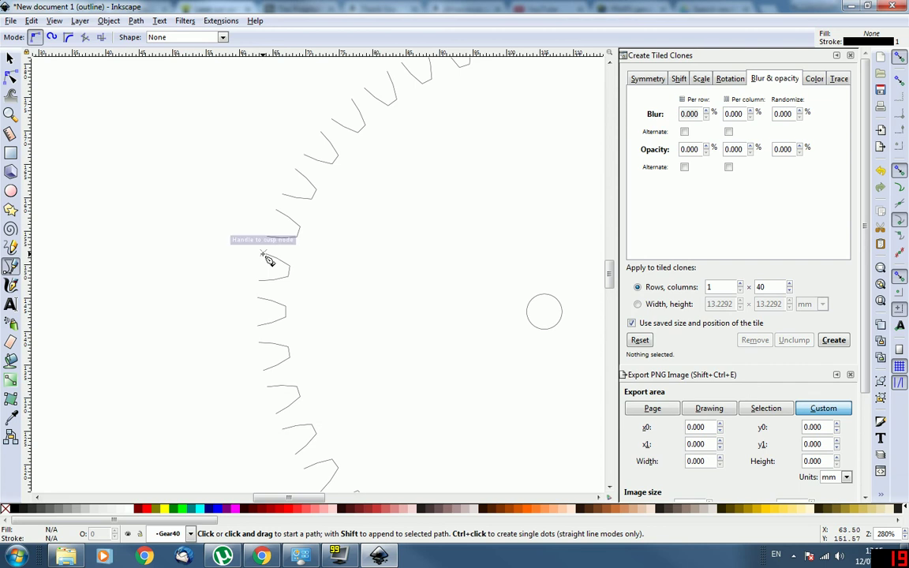
click(264, 253)
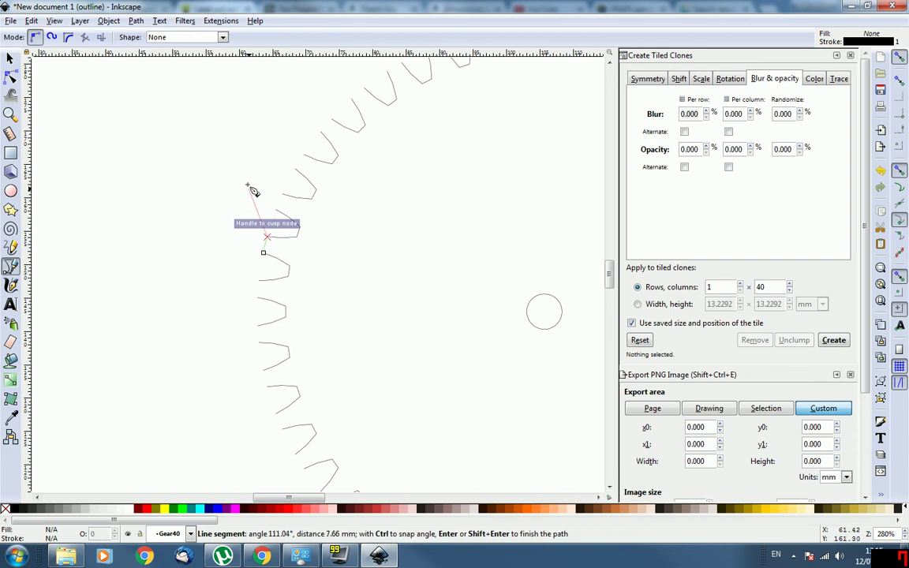
key(Return)
scroll(263, 260, down, 1)
scroll(263, 260, down, 1)
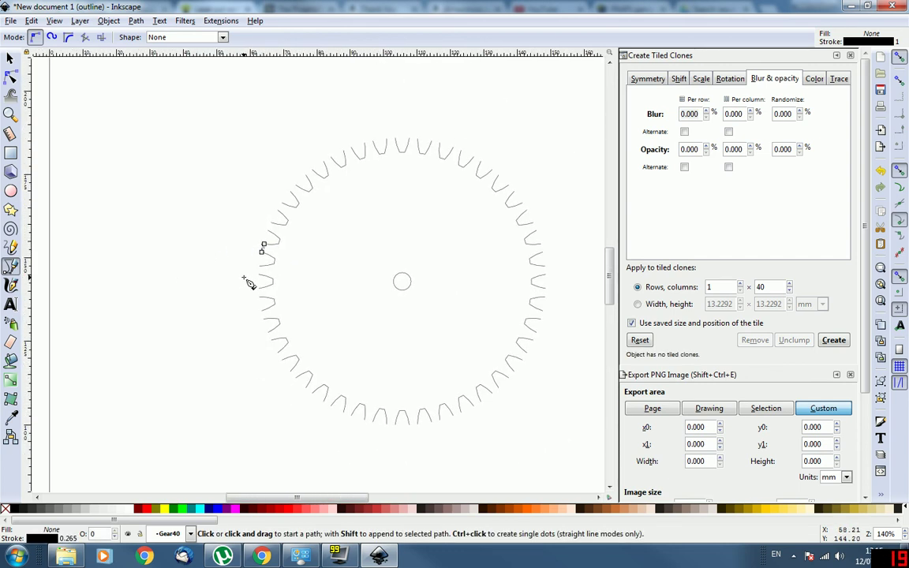
Move the short joining line's rotation centre onto the gear's centre circle
key(s)
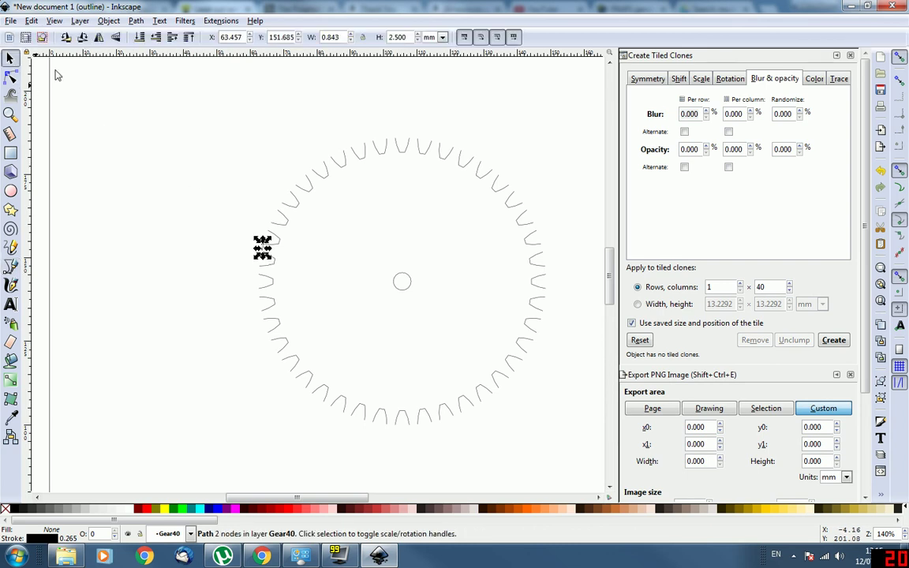
click(128, 138)
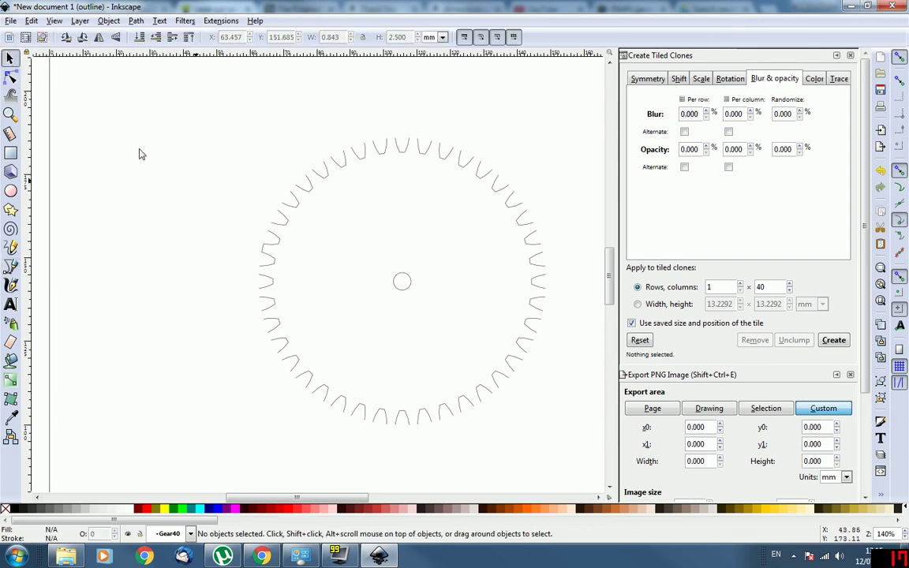
scroll(260, 260, up, 5)
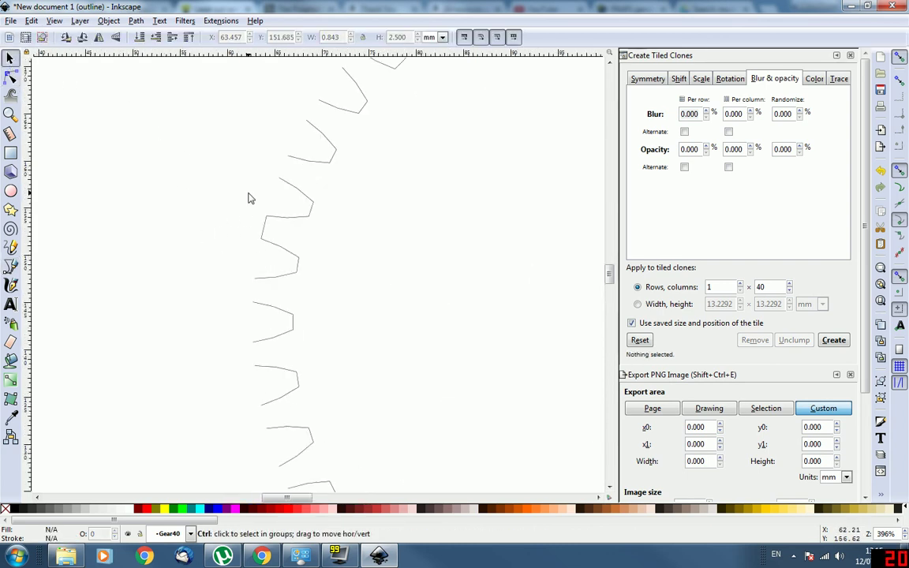
click(280, 265)
click(283, 267)
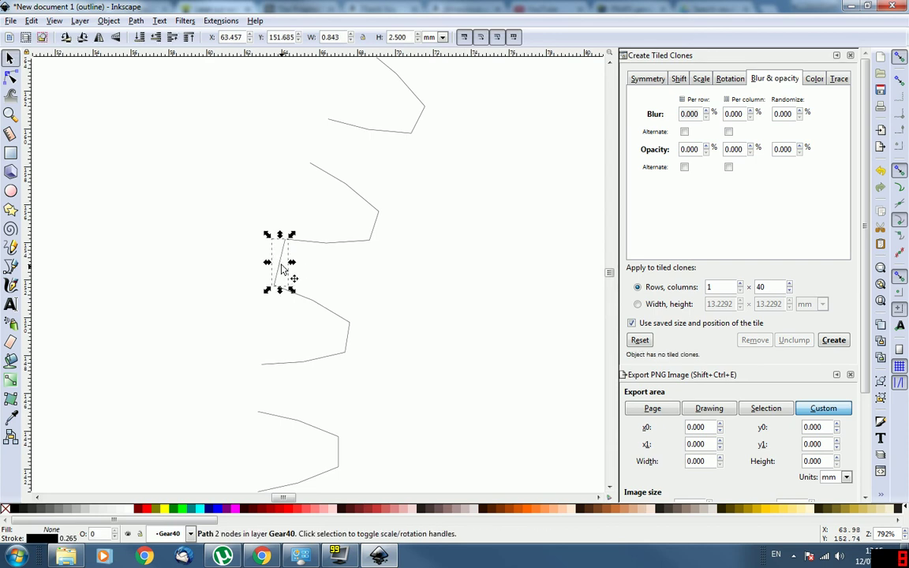
scroll(237, 276, down, 3)
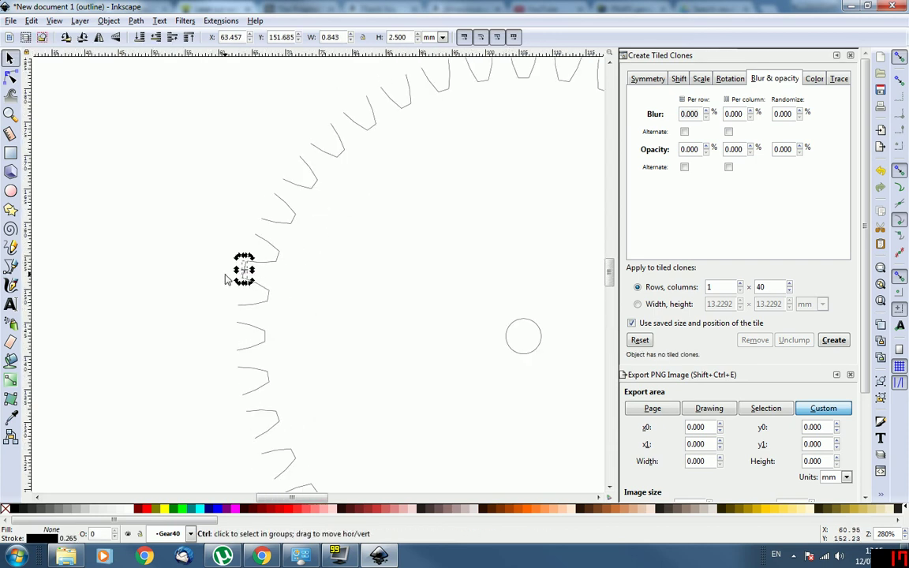
drag(245, 269, 528, 341)
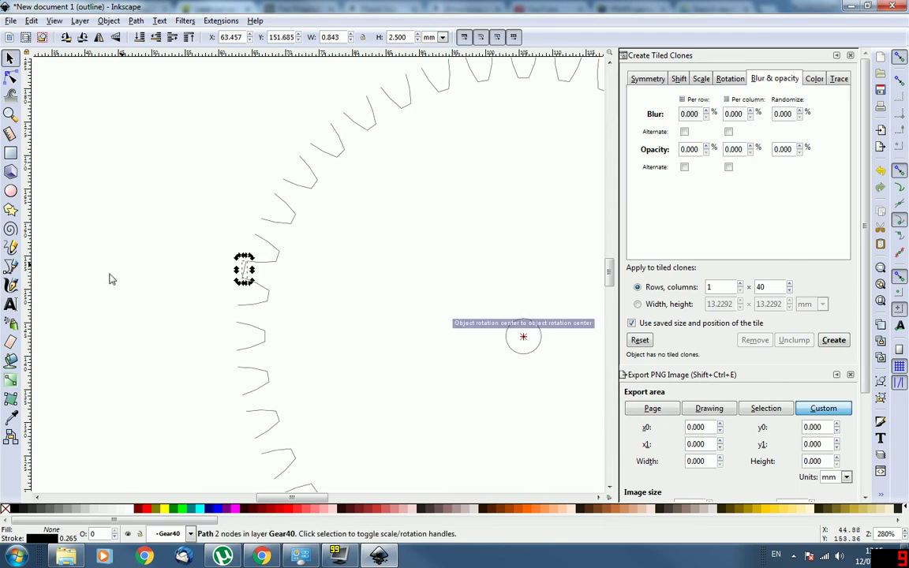
Create 40 tiled clones of the joining line in a 1×40 grid, rotated 9° each
scroll(109, 285, down, 2)
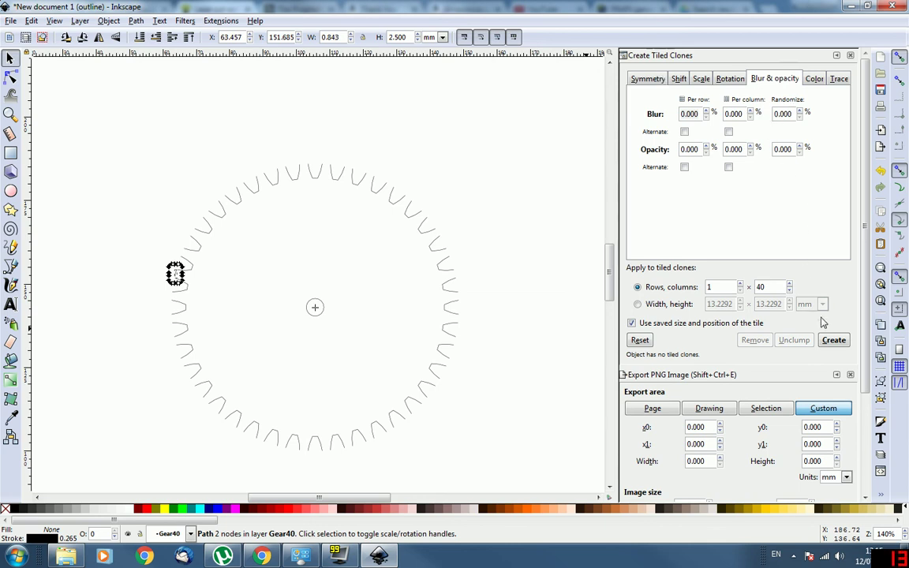
click(727, 79)
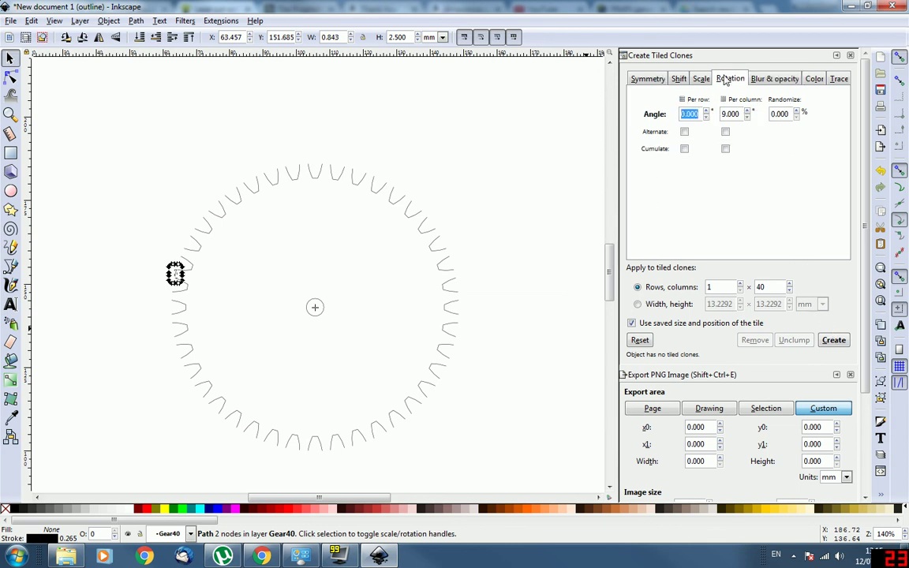
click(699, 80)
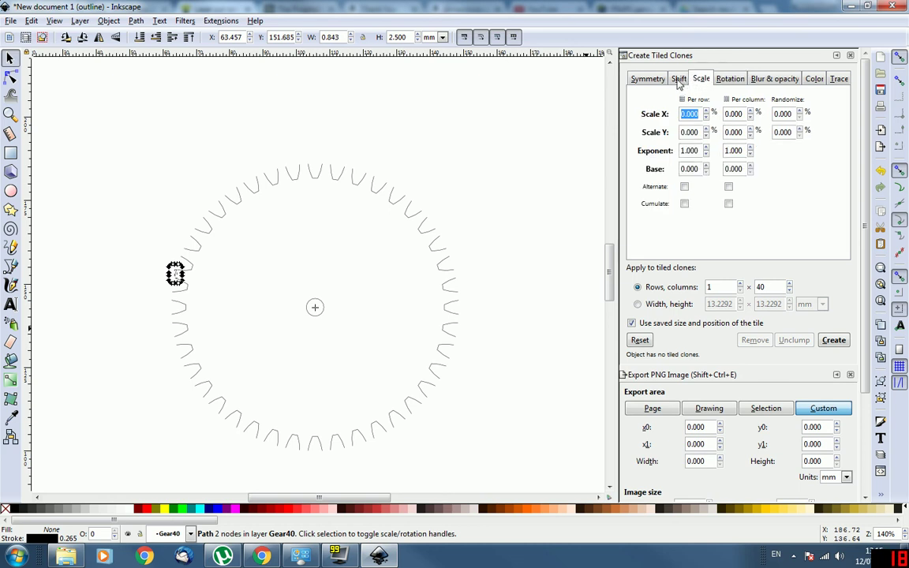
click(841, 342)
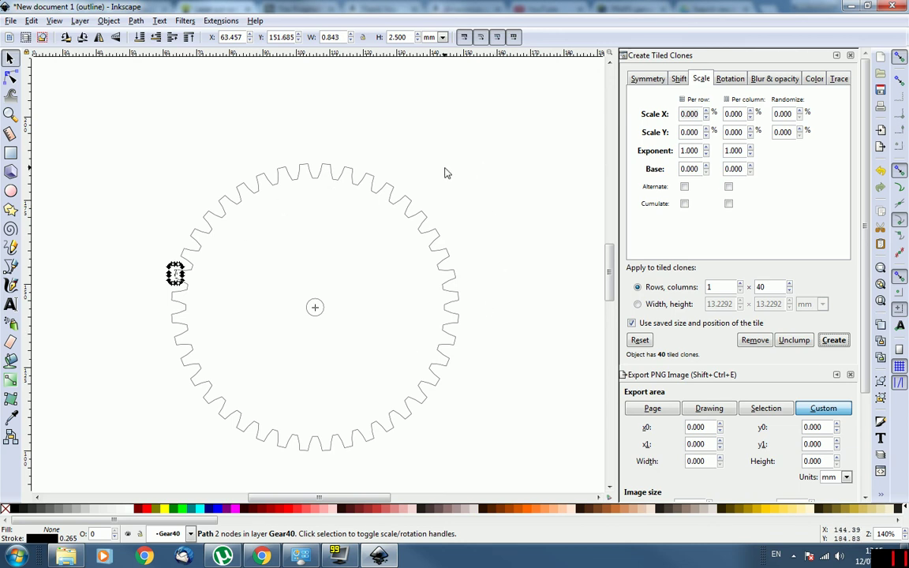
key(Escape)
ctrl+scroll(380, 164, down, 2)
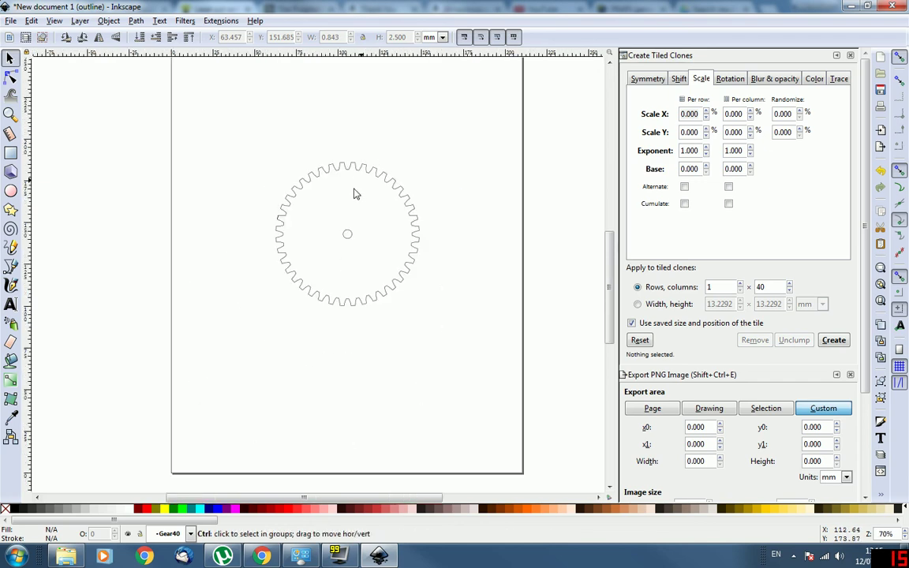
ctrl+scroll(300, 200, up, 6)
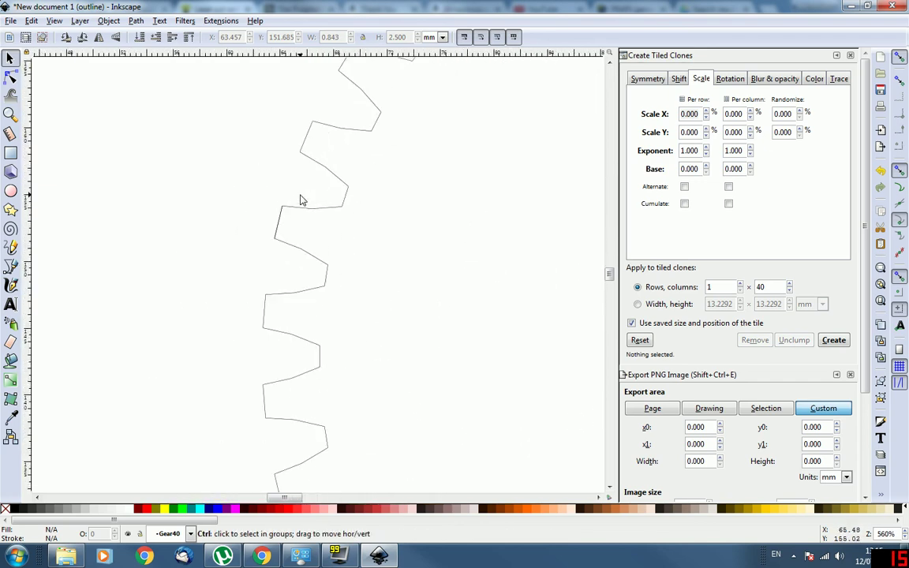
click(278, 231)
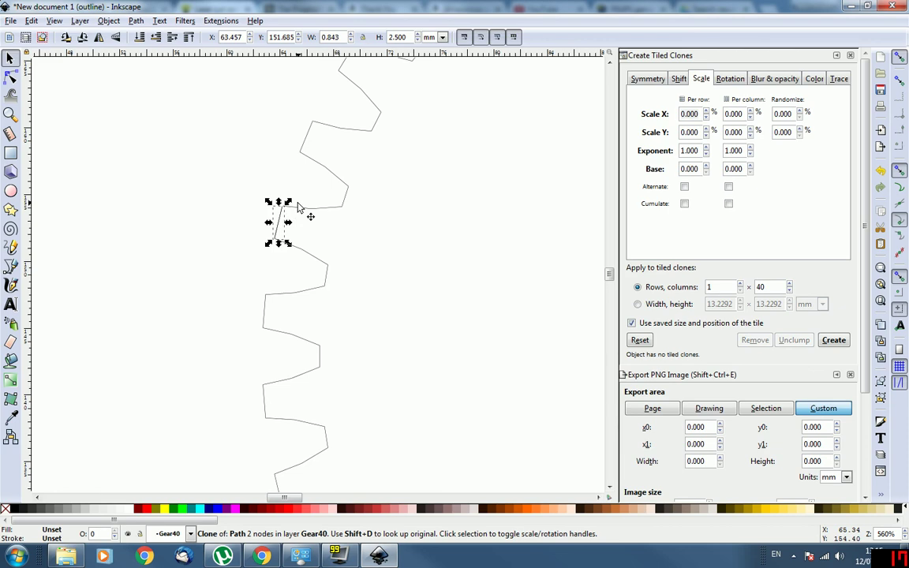
click(290, 196)
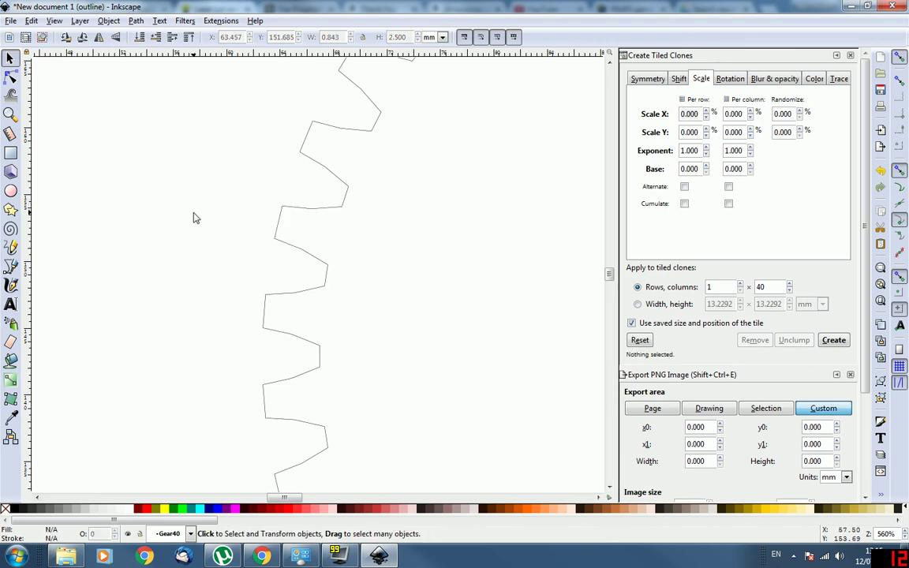
ctrl+scroll(196, 217, down, 2)
scroll(195, 218, down, 3)
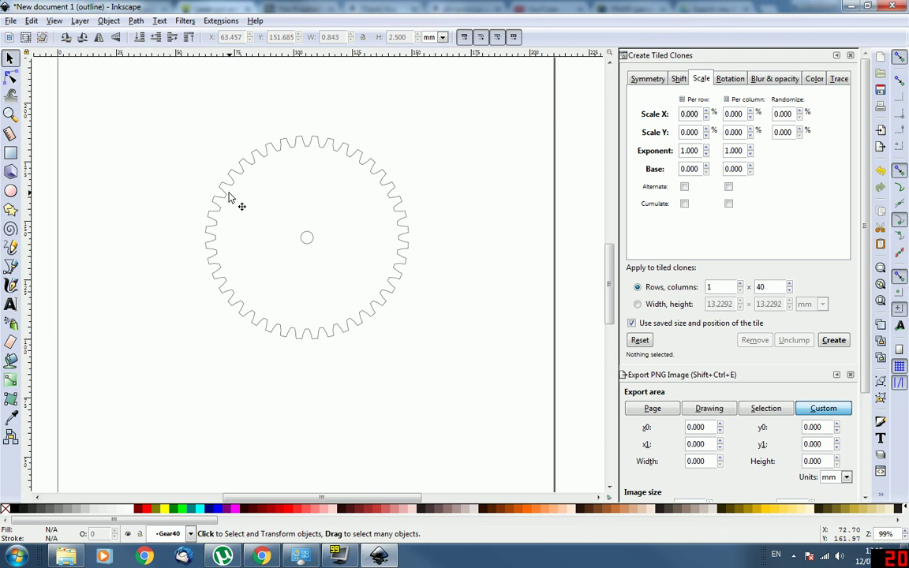
Draw a roughly 100 mm circle centred on the gear around the toothed outline
click(10, 190)
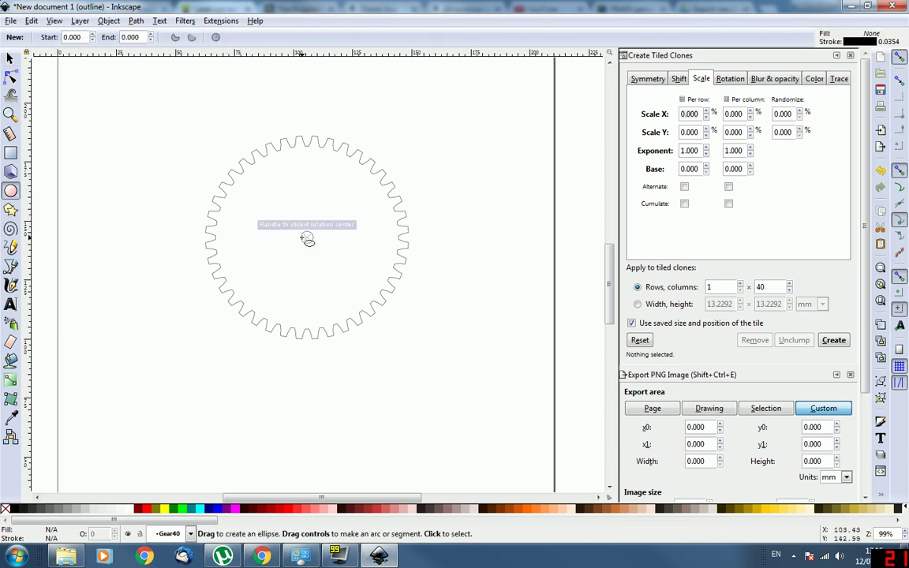
scroll(307, 238, up, 2)
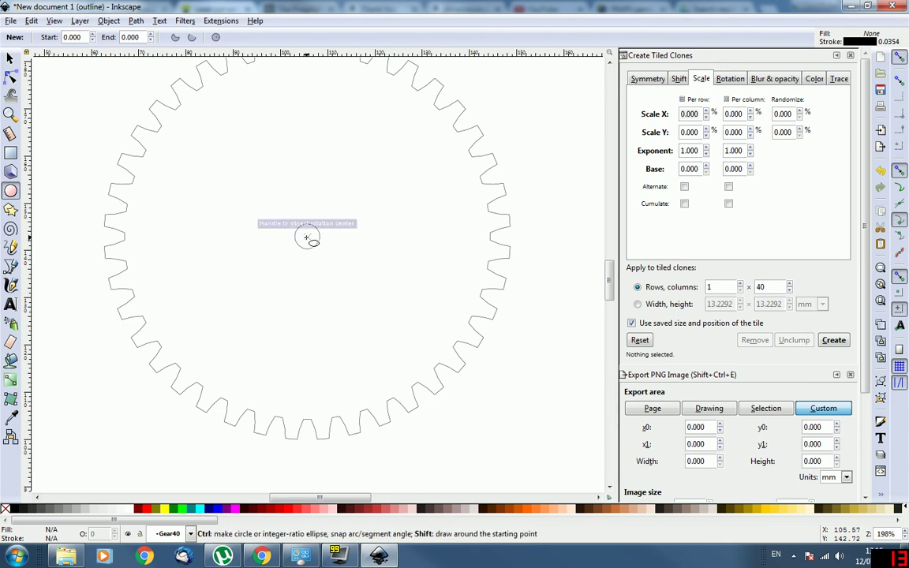
drag(306, 237, 540, 433)
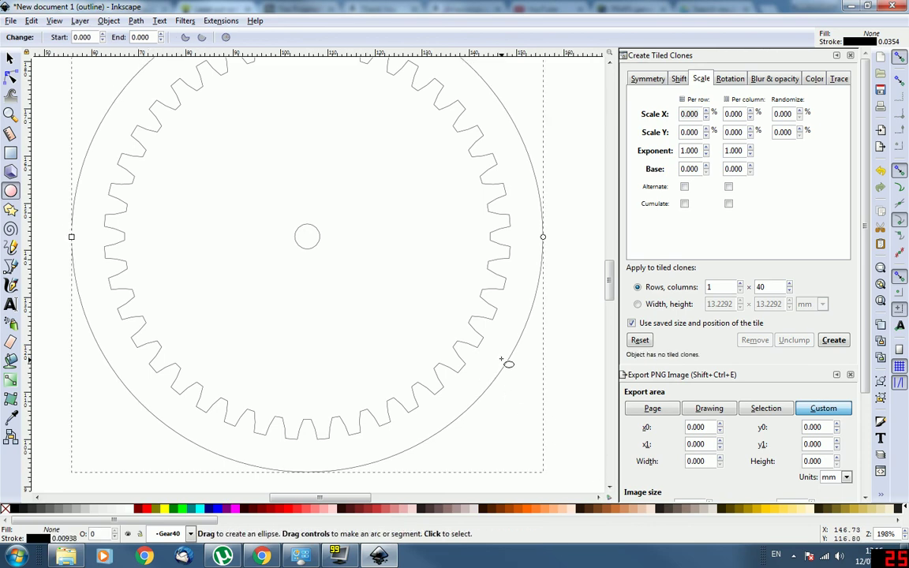
key(s)
key(Escape)
Delete the small centre circle from the middle of the gear
scroll(292, 314, down, 4)
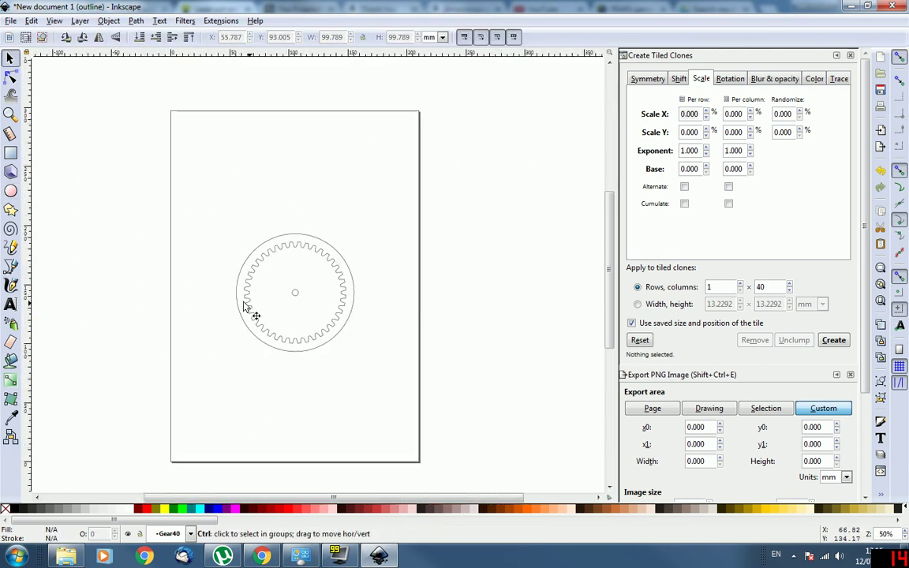
scroll(243, 305, up, 1)
scroll(279, 307, up, 2)
click(356, 276)
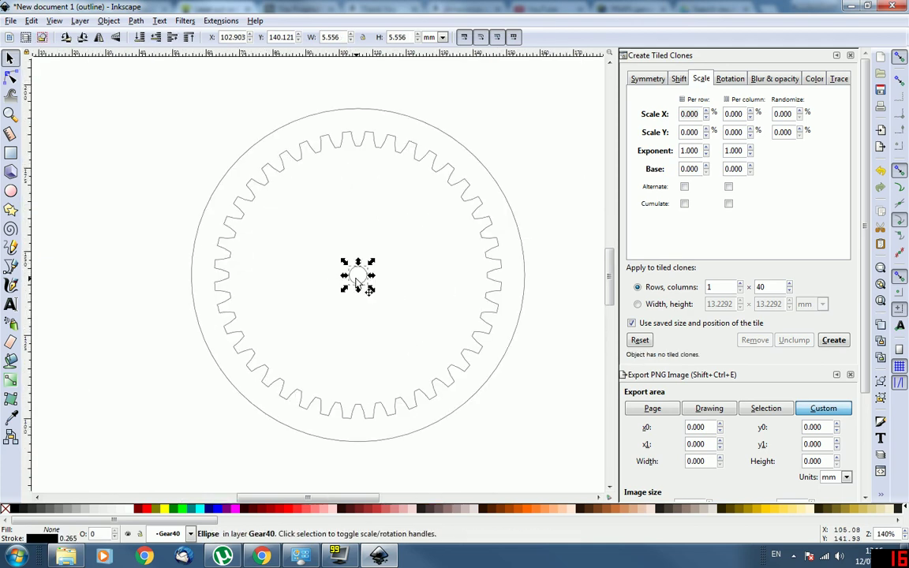
key(Escape)
scroll(139, 201, down, 1)
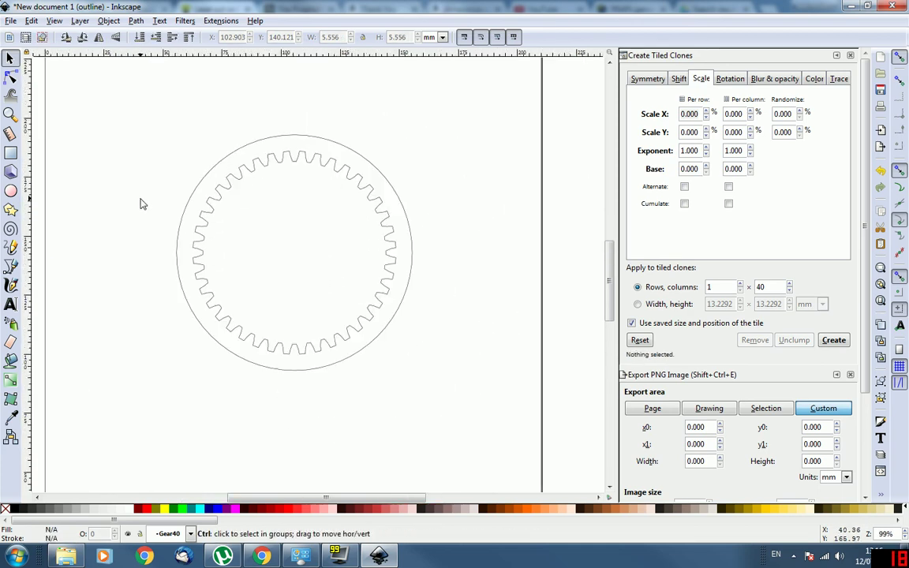